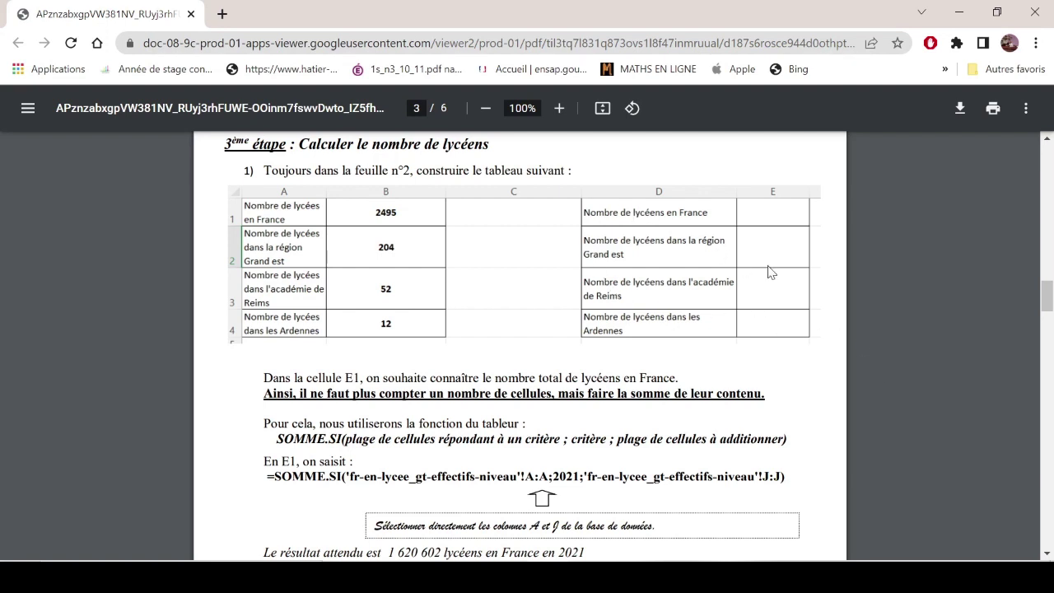
Step: Switch to the Excel workbook and enter the label "Nombre de lycéens en Francce" in cell D1 of Feuil4
key(alt+Tab)
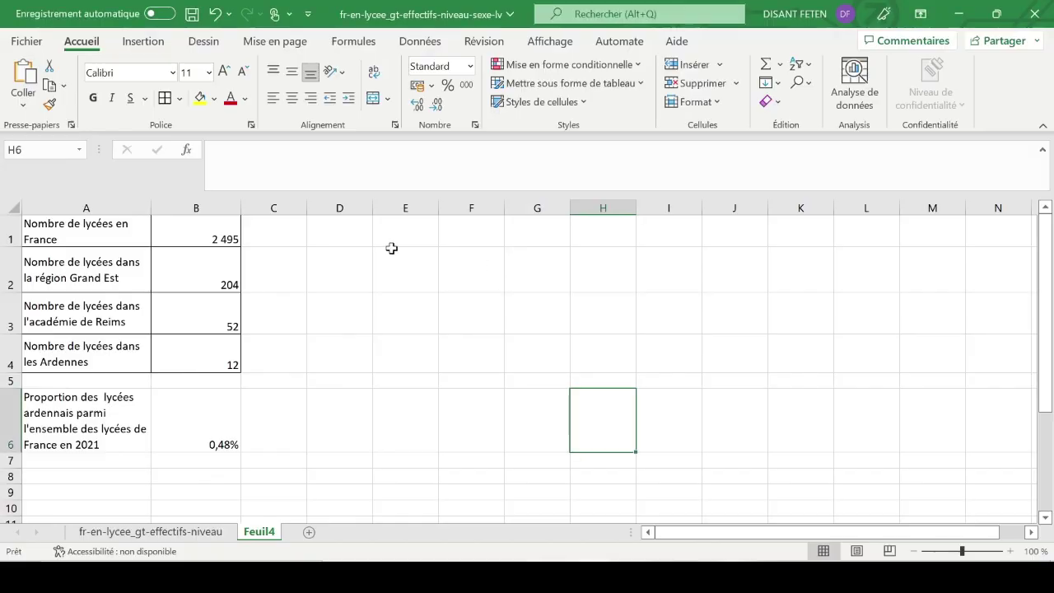
click(325, 229)
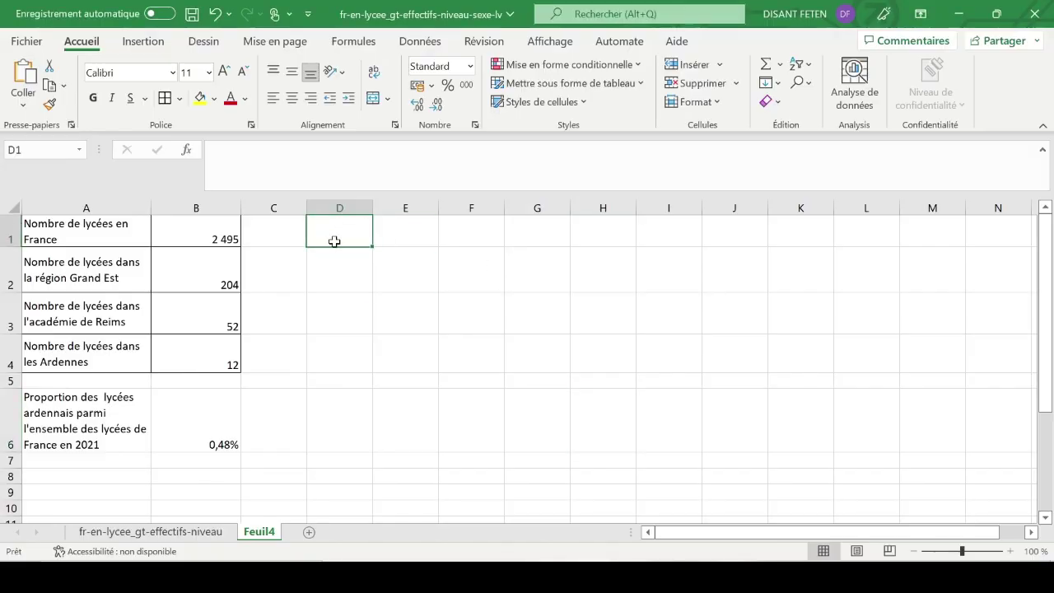
text(Nombree)
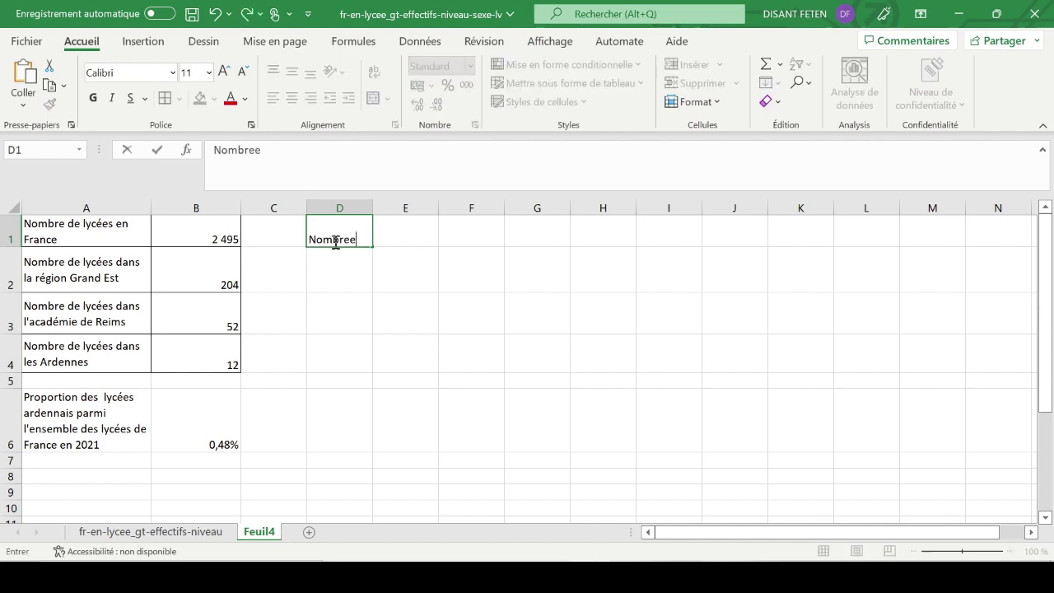
key(BackSpace)
text(de lycéens en Fr)
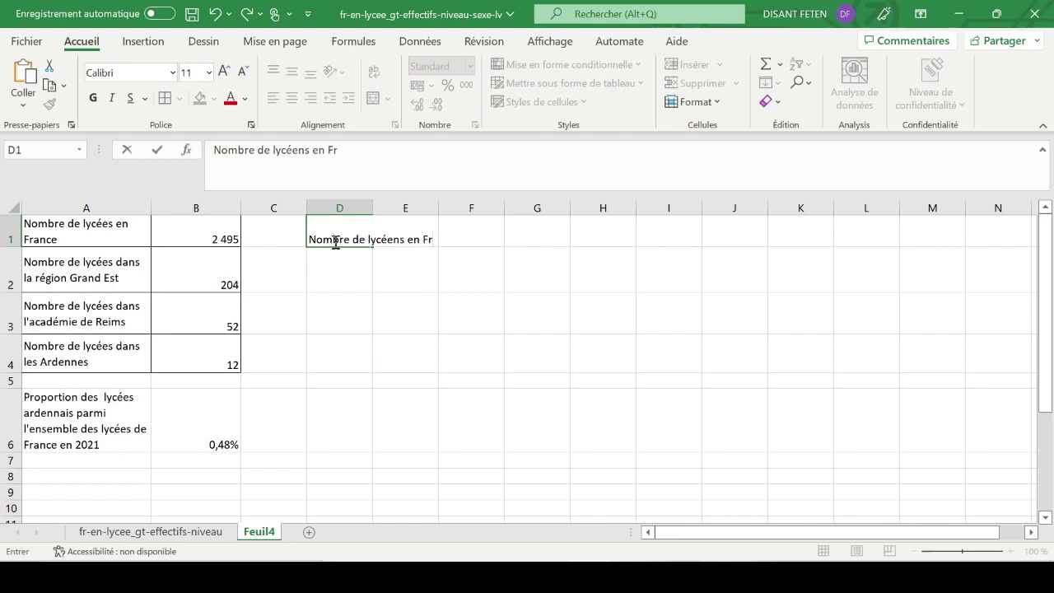
text(ancce)
key(Return)
Step: Enter the label "Nombre de lycéens dans la région Grand Est" in cell D2
text(Nombre)
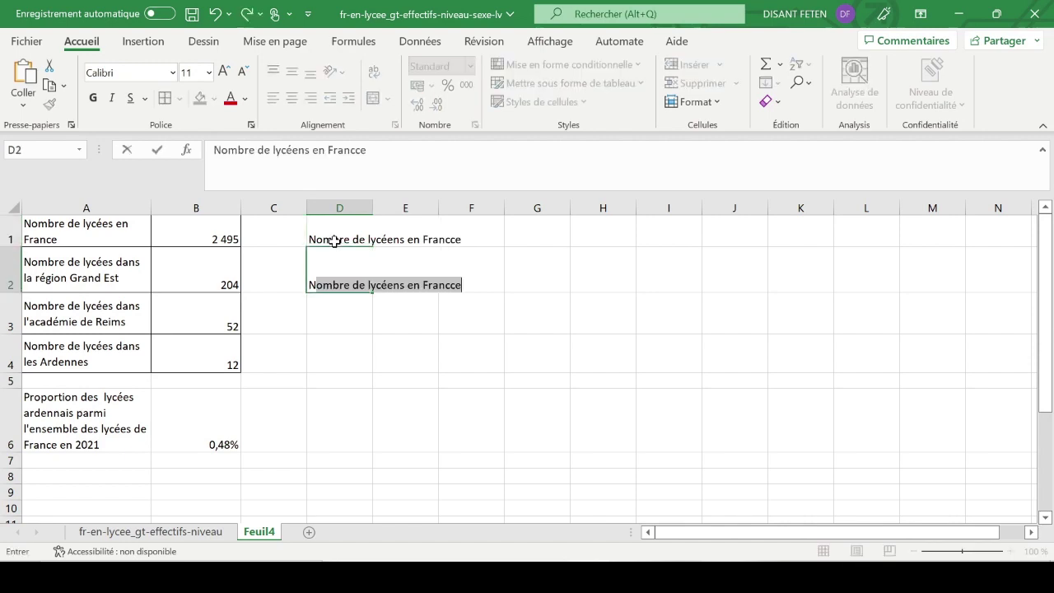
text( de lycéens)
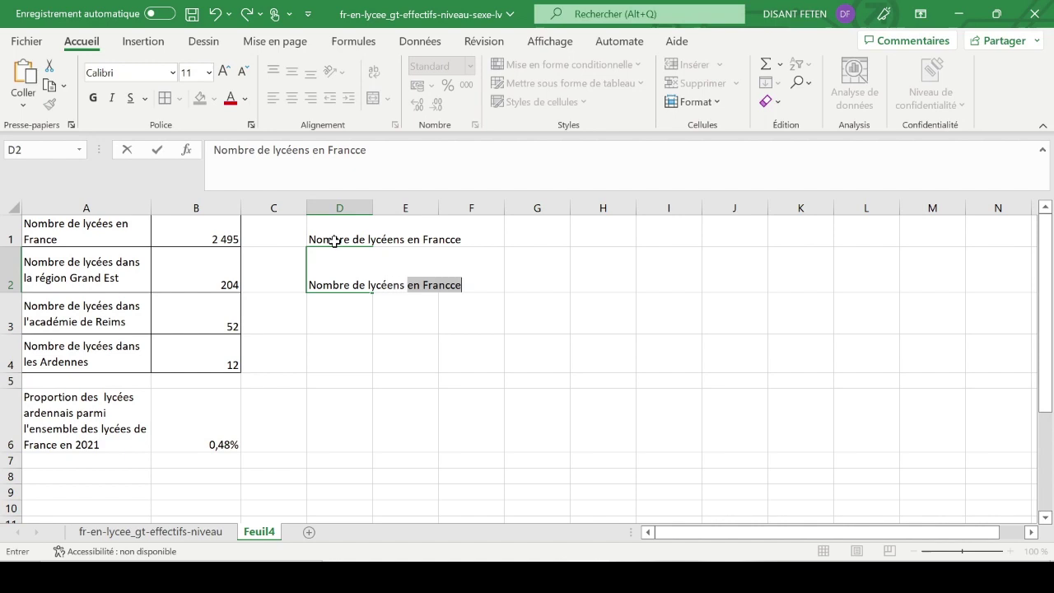
text( ed)
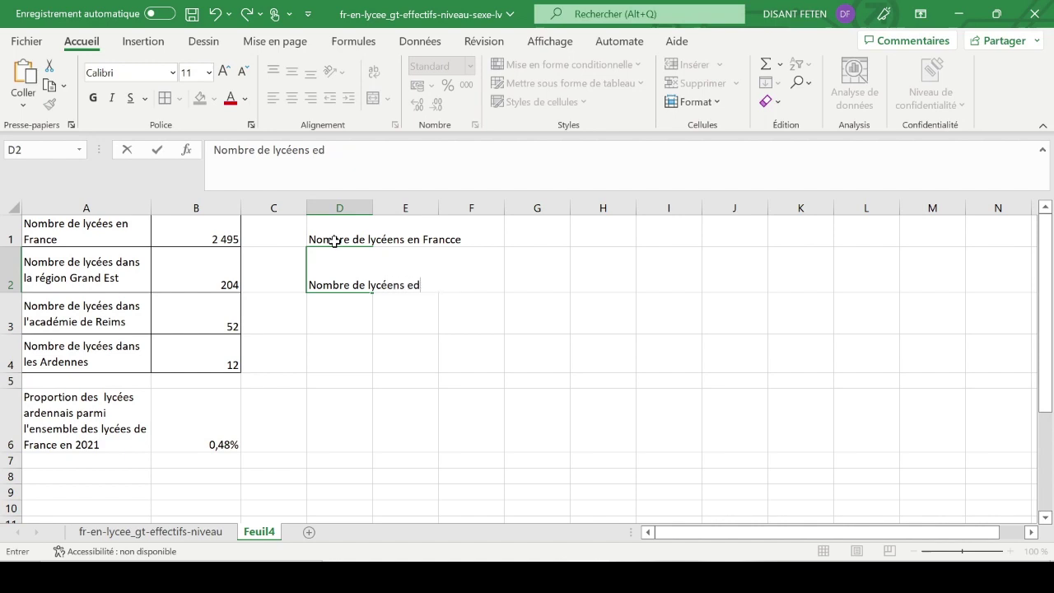
key(BackSpace)
key(BackSpace)
text(dans al)
text( région )
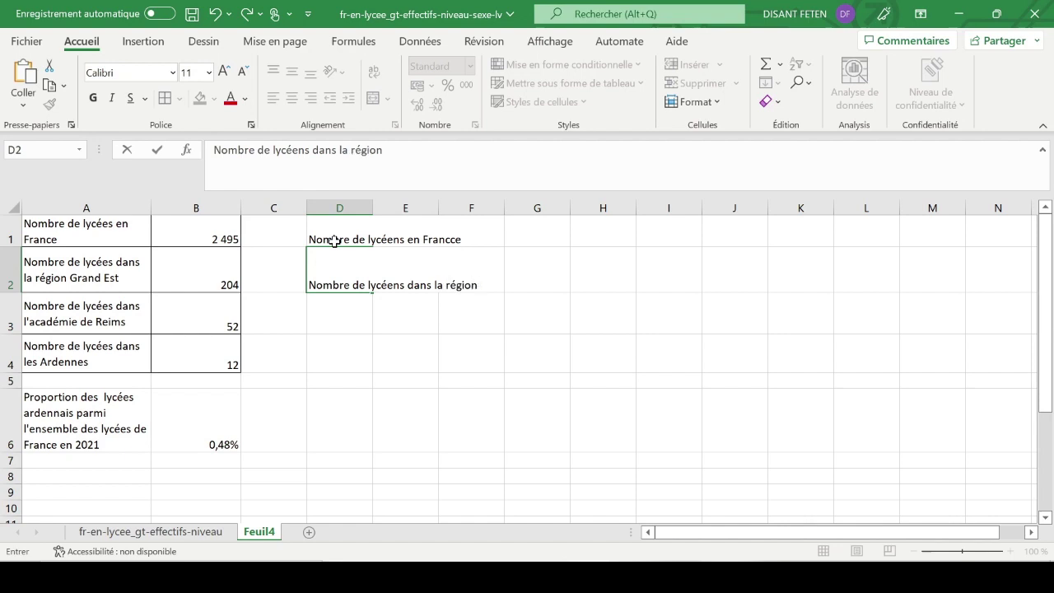
text(Grand Est)
key(Return)
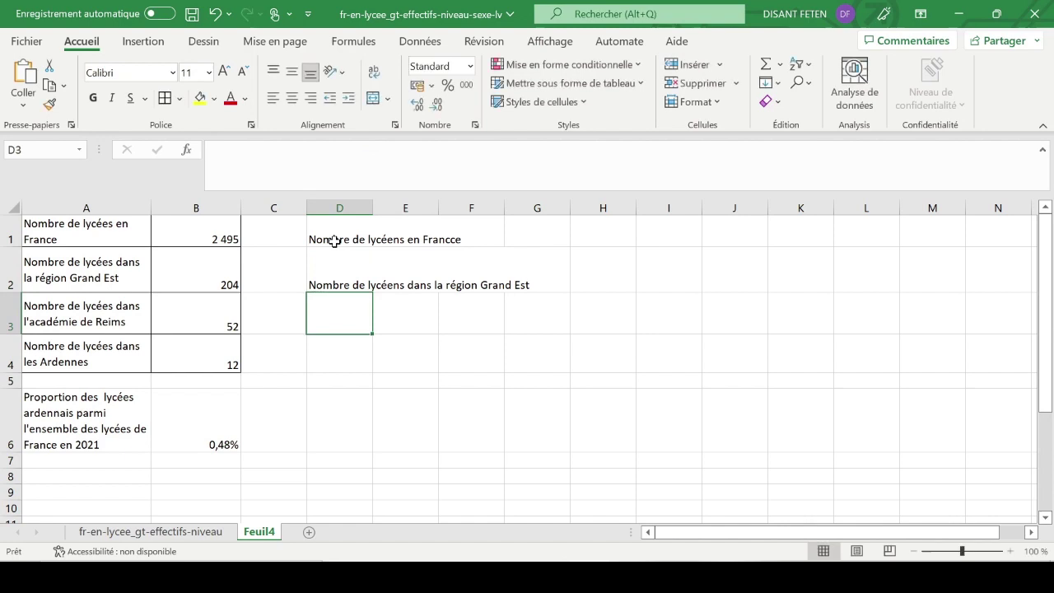
Step: Enter the label "Nombre de lycéens dans l'académie de Reims" in cell D3
text(Nombre d)
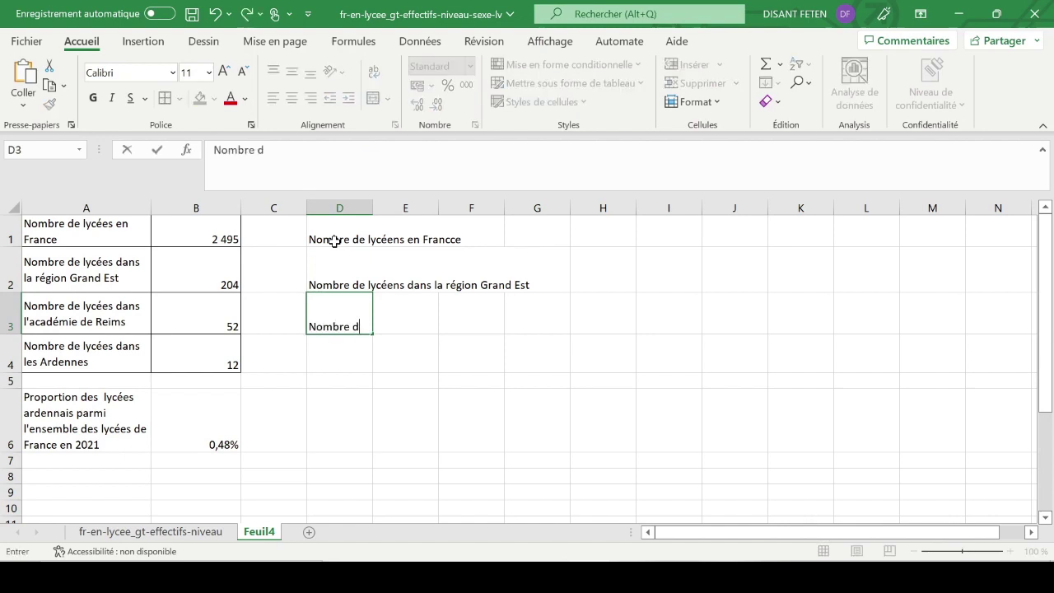
text(e lycéens)
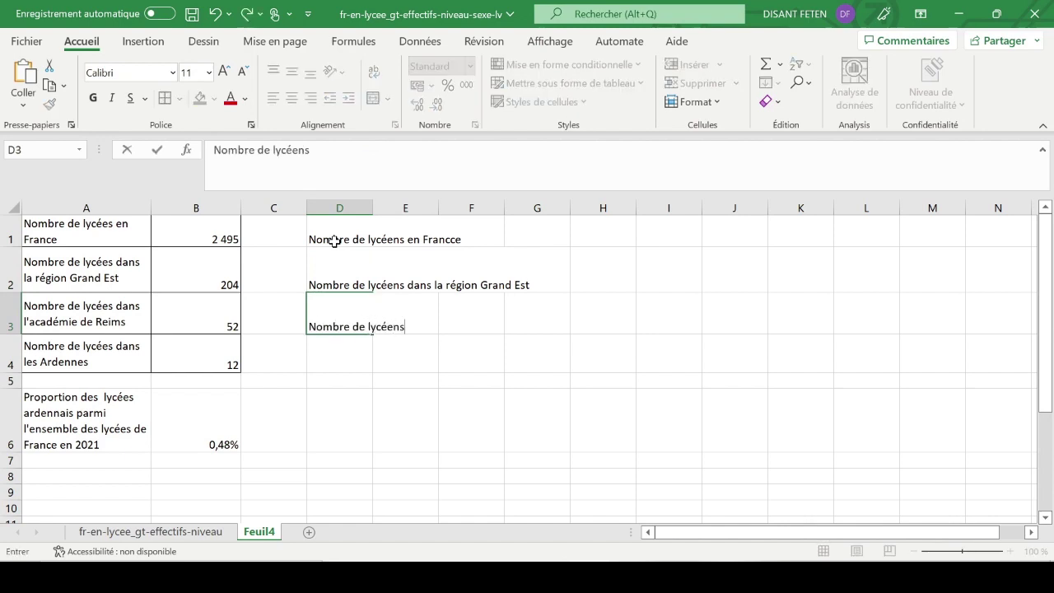
text( dans l'acad)
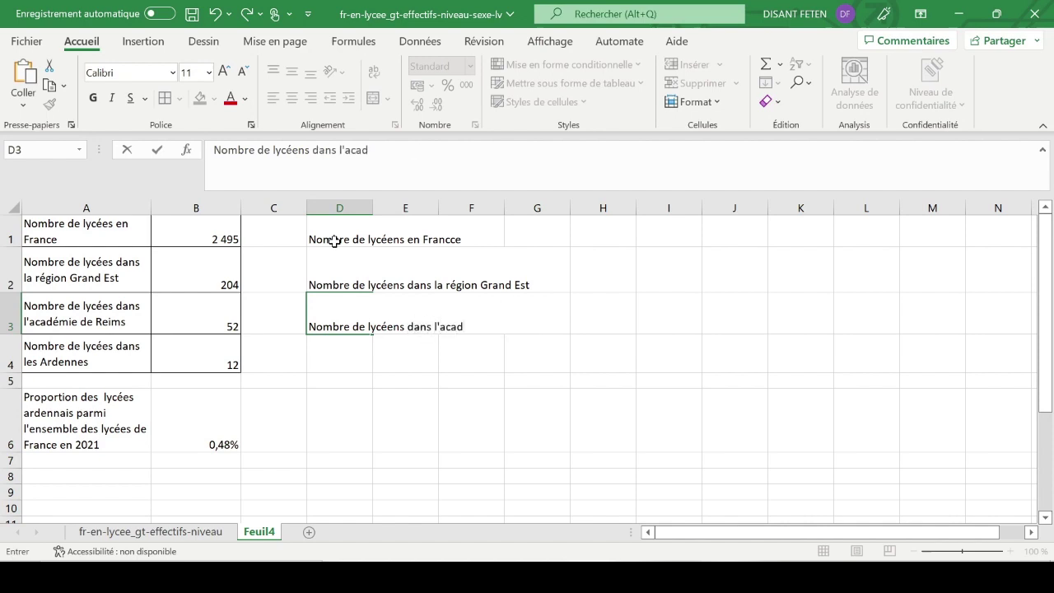
text(émie de Reims)
key(Return)
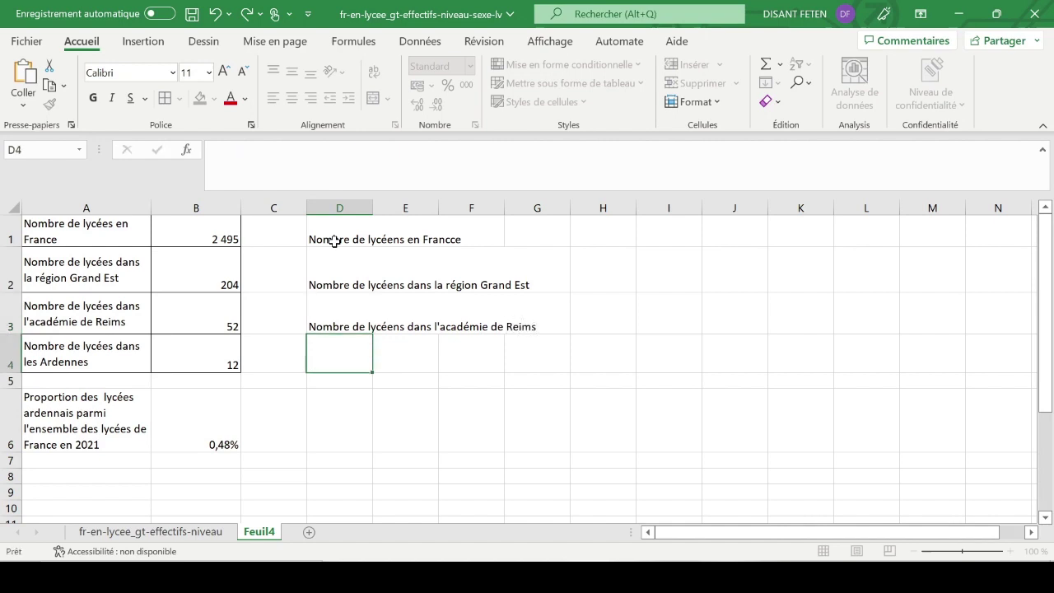
Step: Enter the label "Nombre de lycéens dans les Ardennes" in cell D4
text(Nombre de)
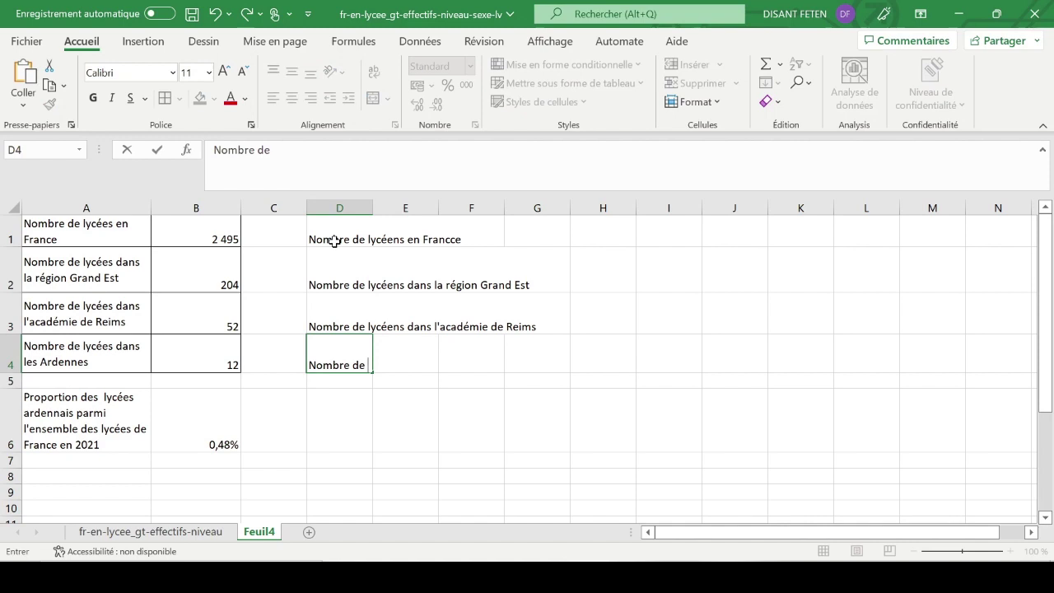
text( lycéens das)
key(BackSpace)
text(ns)
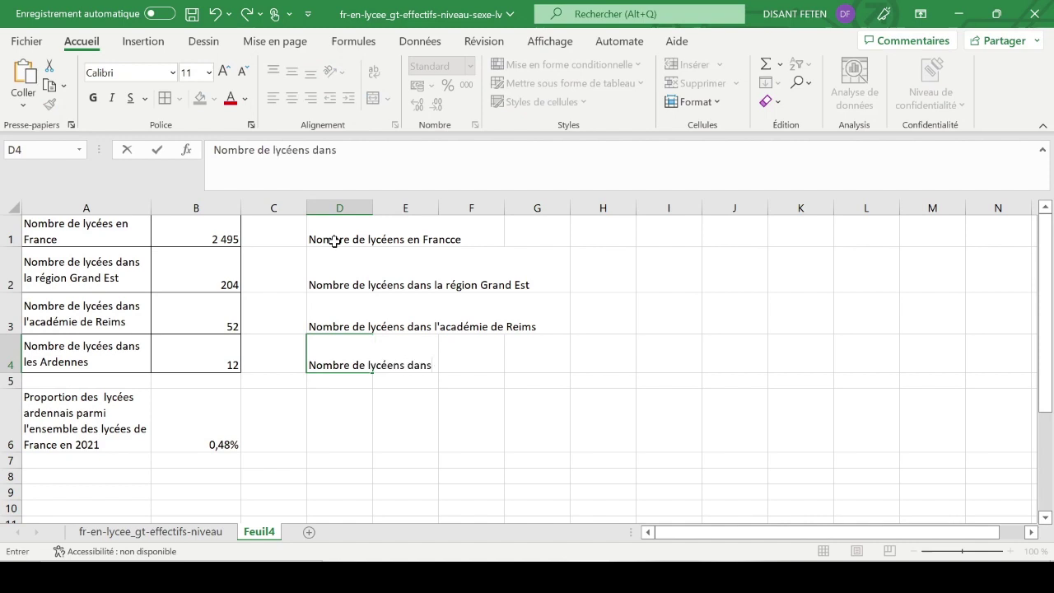
text( les Ardennes)
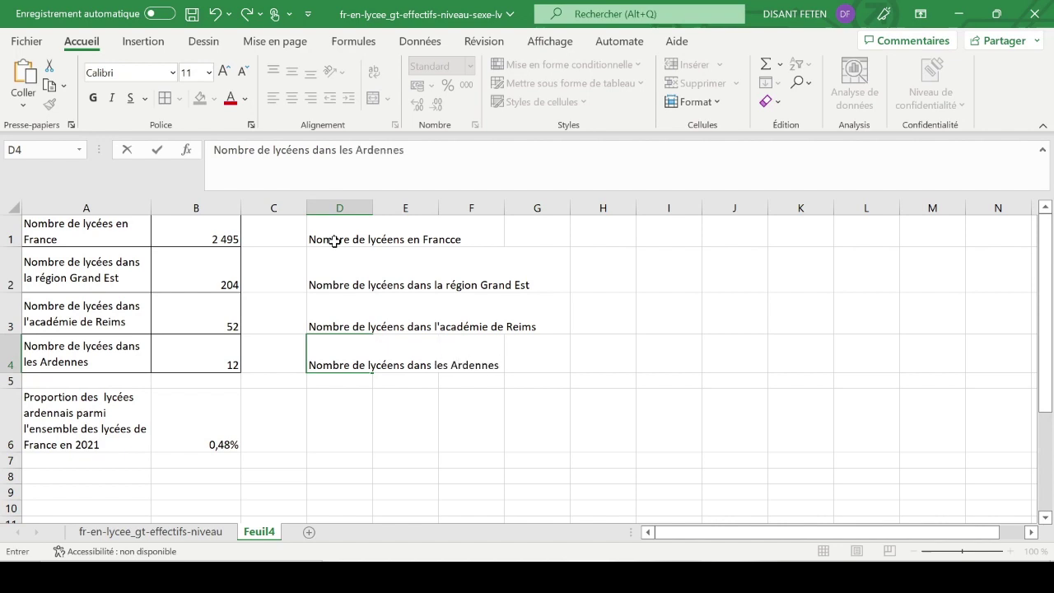
key(Return)
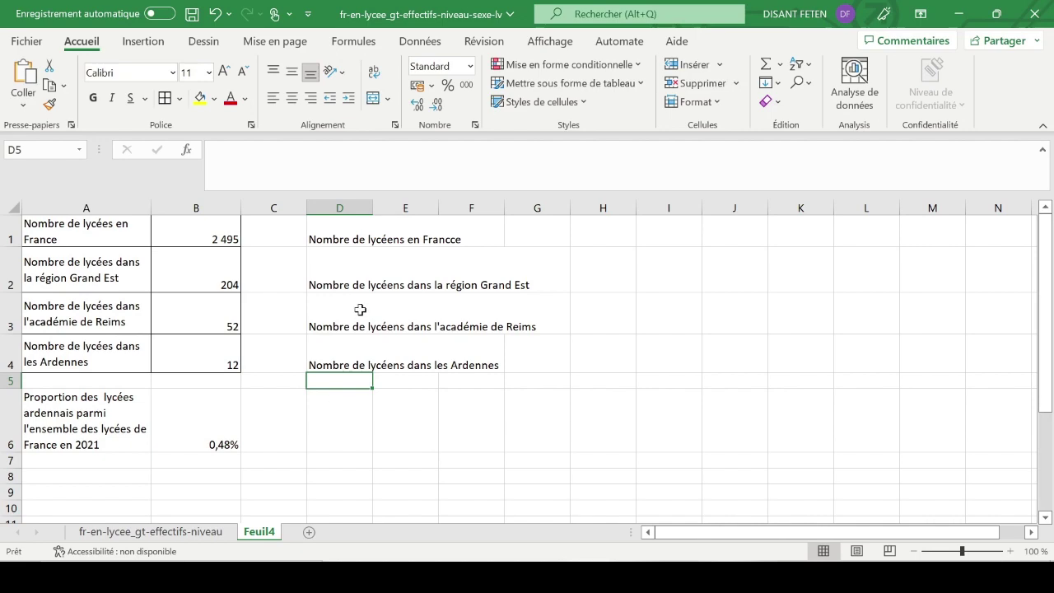
Step: Turn on automatic text wrapping for the labels in D1:D4 and widen column D to fit them better
drag(343, 224, 341, 359)
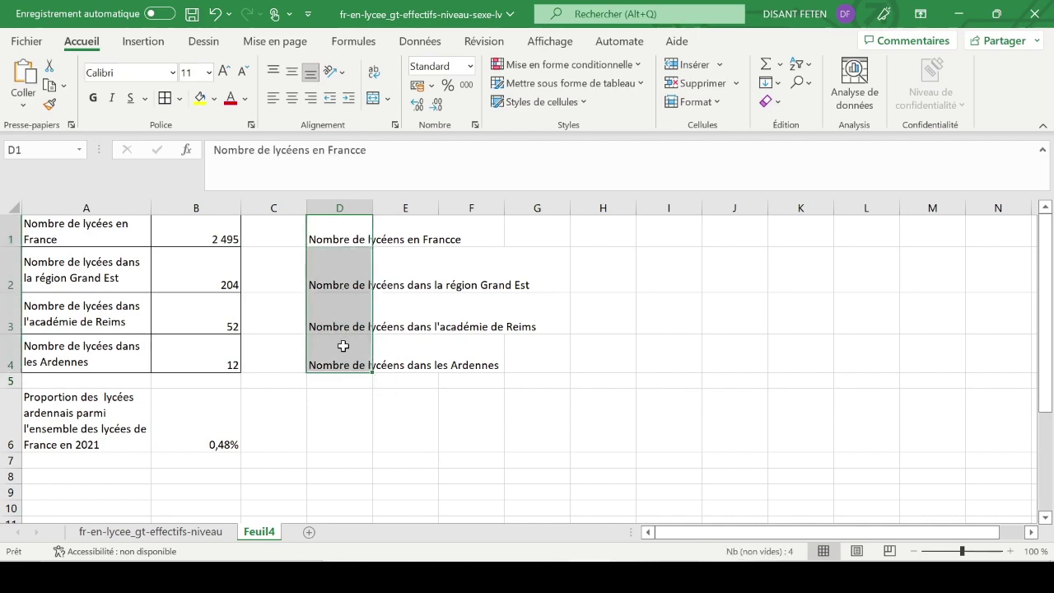
right_click(343, 346)
click(433, 443)
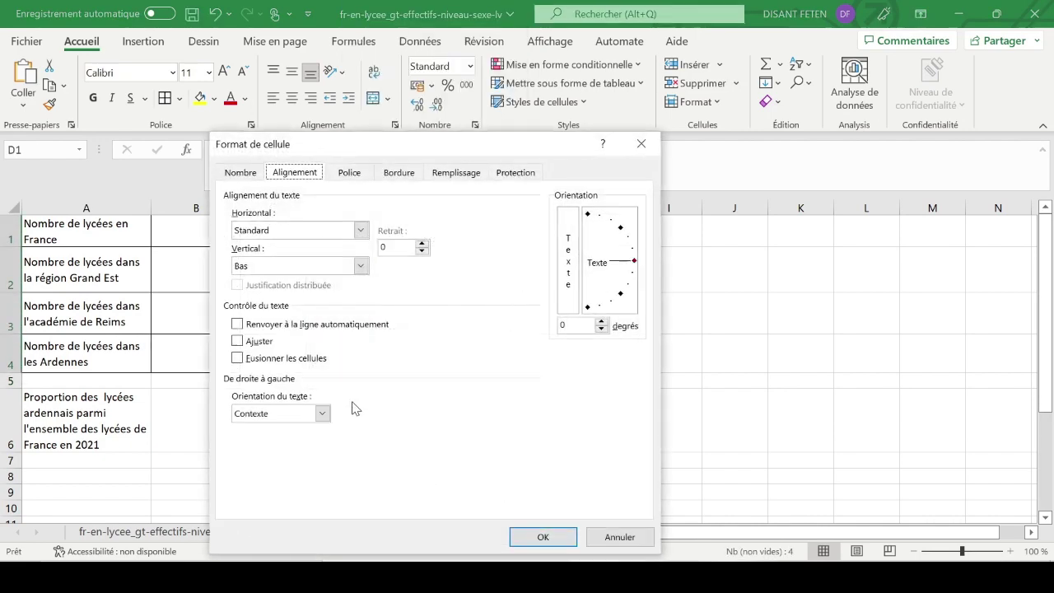
click(238, 325)
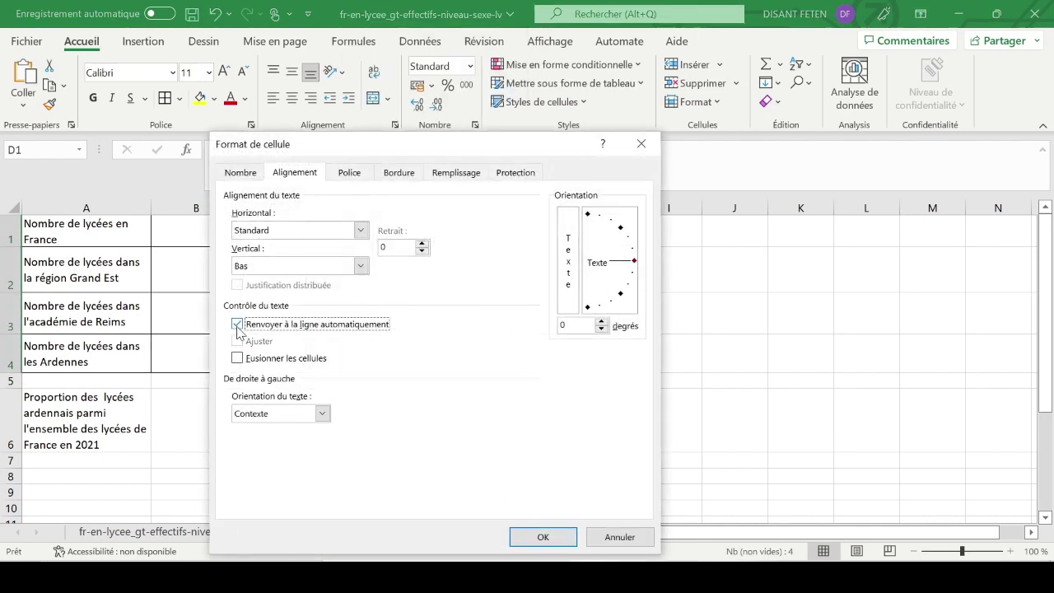
click(360, 266)
click(577, 497)
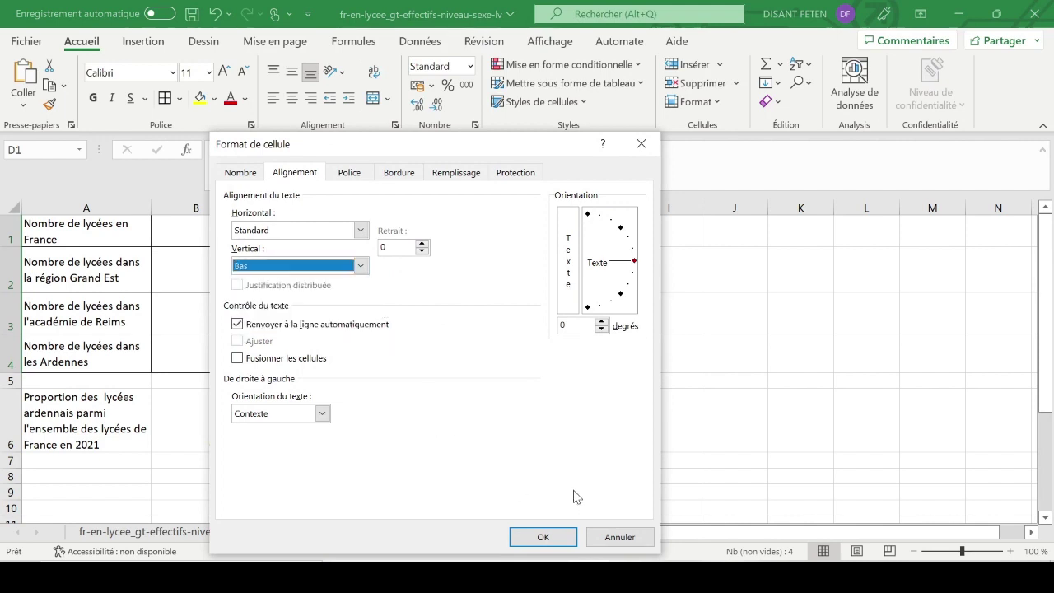
click(564, 539)
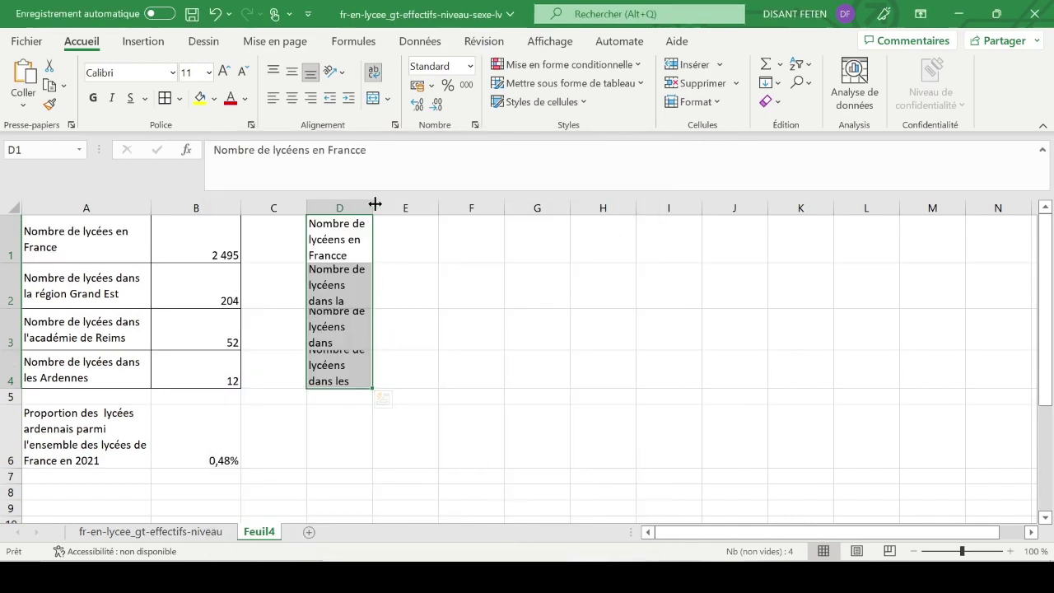
drag(373, 206, 415, 219)
click(393, 490)
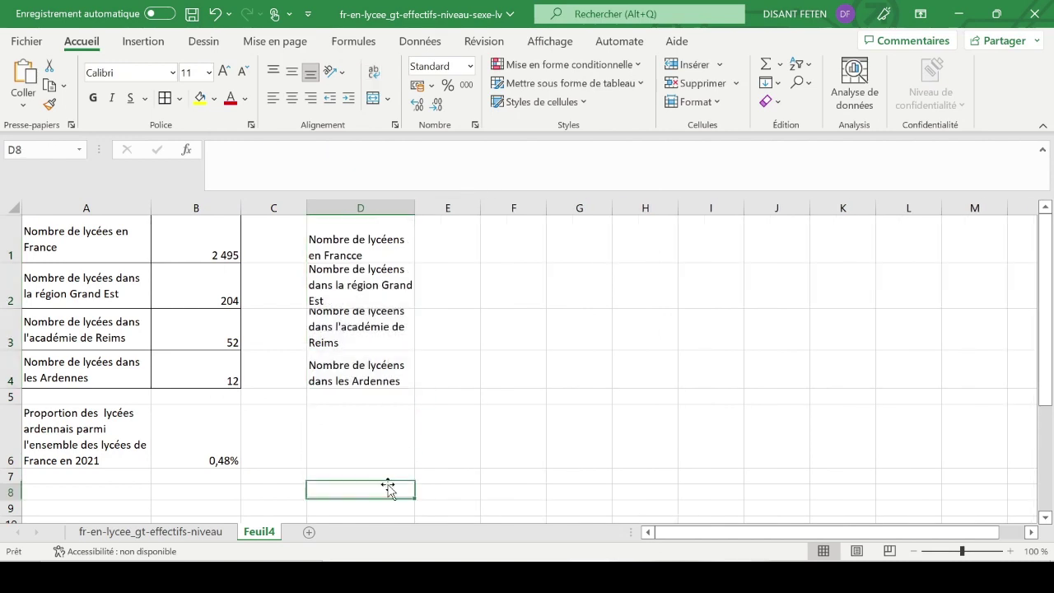
Step: Set the vertical alignment of the labels in D1:D4 to Centré
click(396, 252)
drag(396, 252, 388, 372)
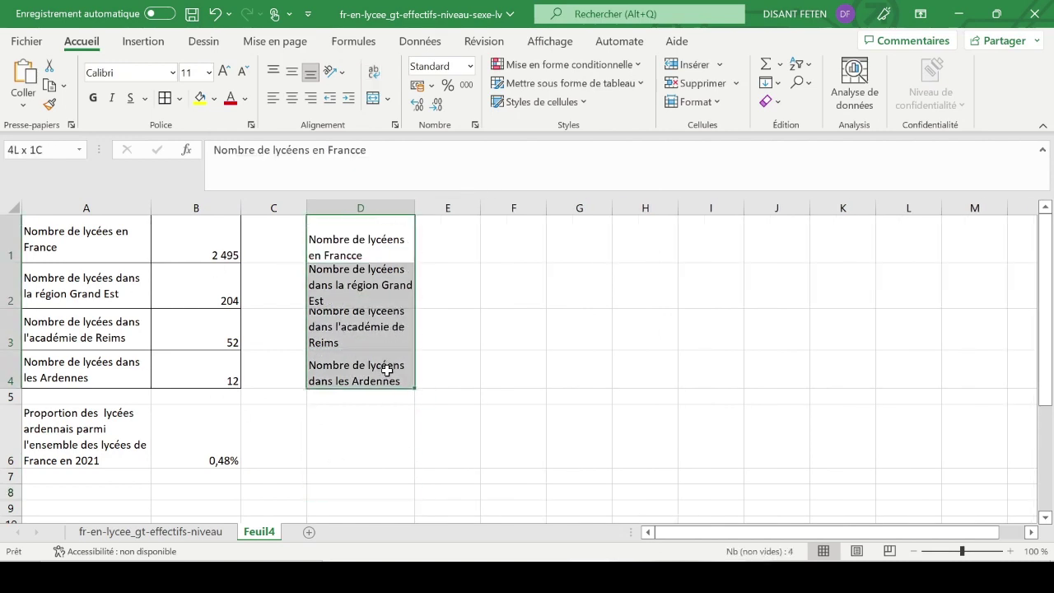
right_click(371, 317)
click(472, 445)
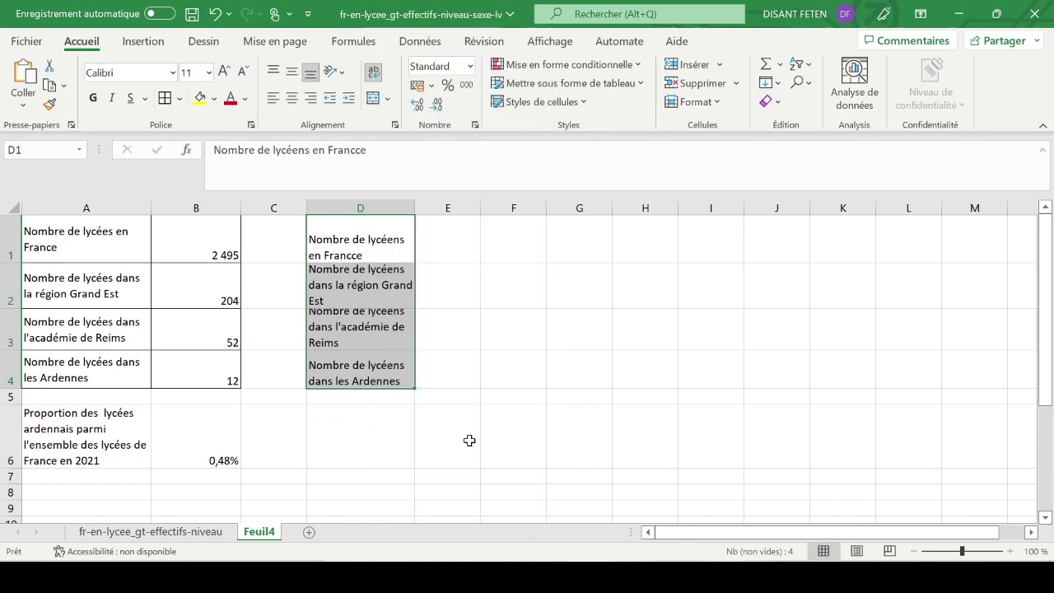
click(395, 265)
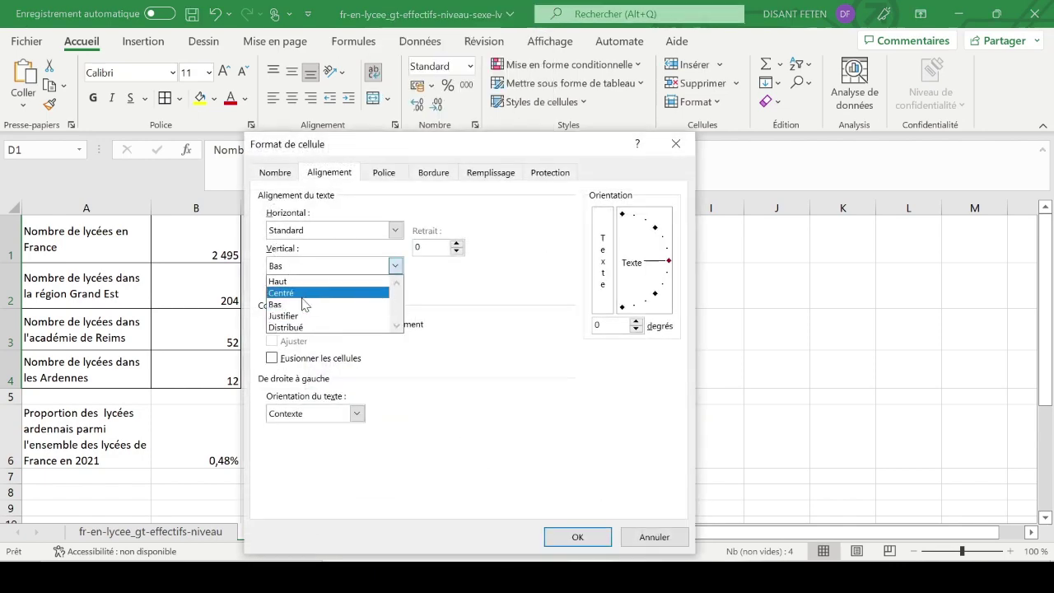
click(300, 294)
click(577, 536)
click(476, 449)
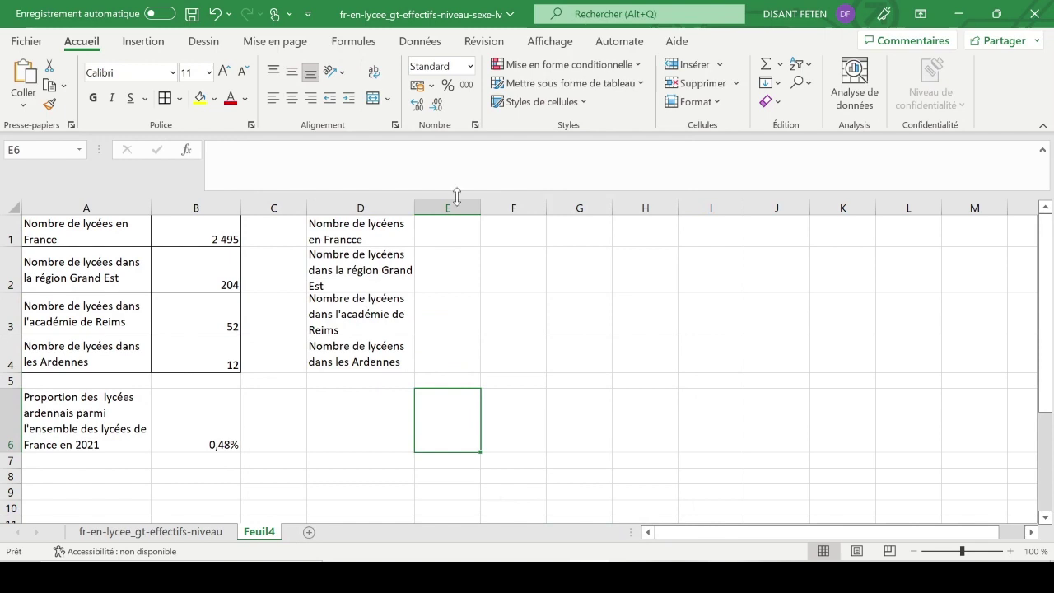
Step: Correct the misspelled country name in D1 so the label reads "Nombre de lycéens en France"
double_click(352, 240)
key(BackSpace)
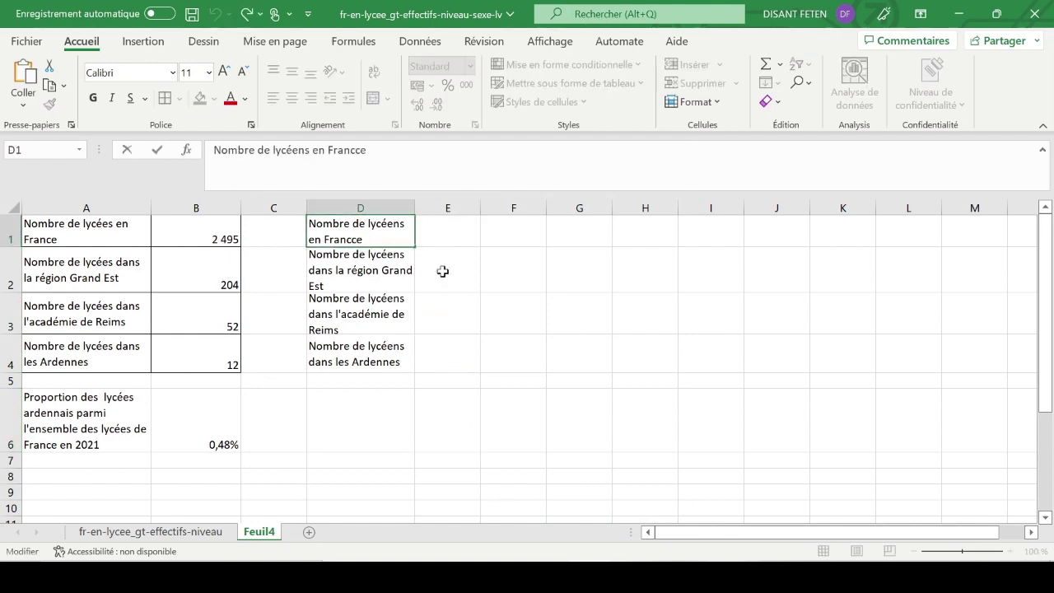
click(419, 421)
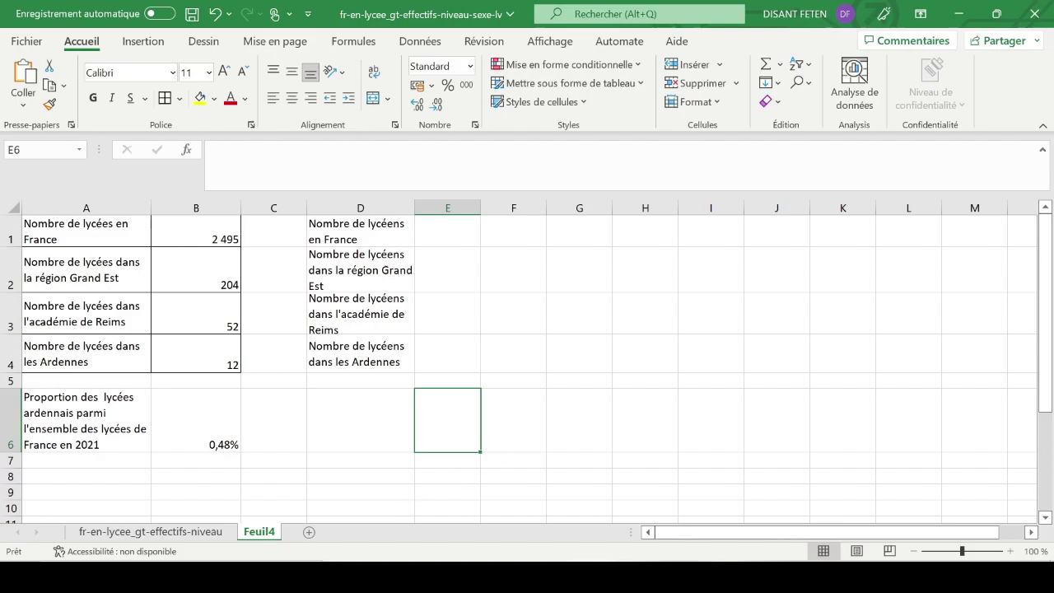
Step: Consult the PDF instructions in the browser for the SOMME.SI formula of cell E1, and return to the Excel workbook
click(550, 576)
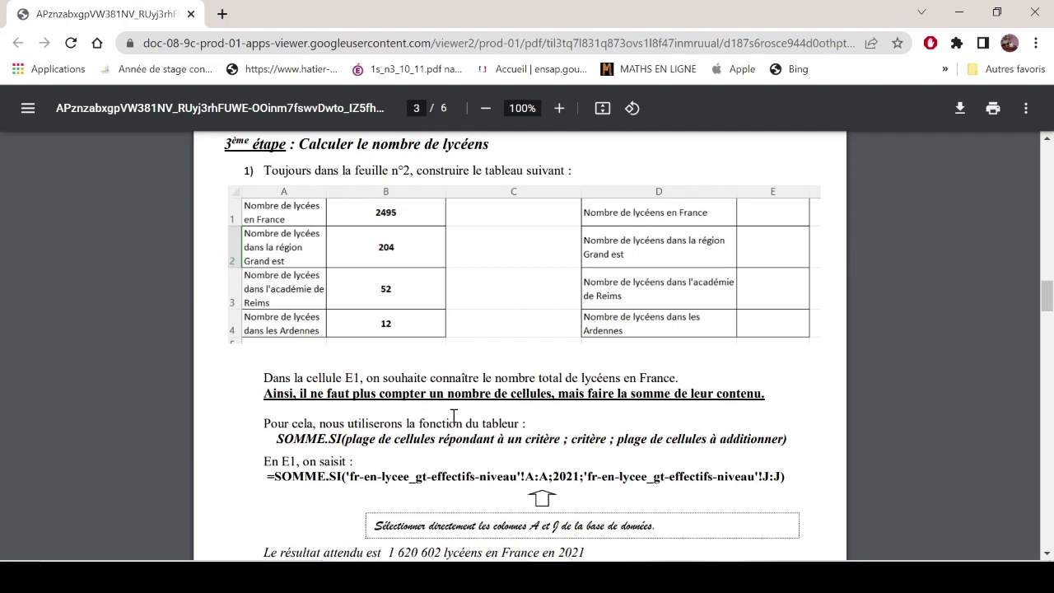
scroll(571, 418, down, 1)
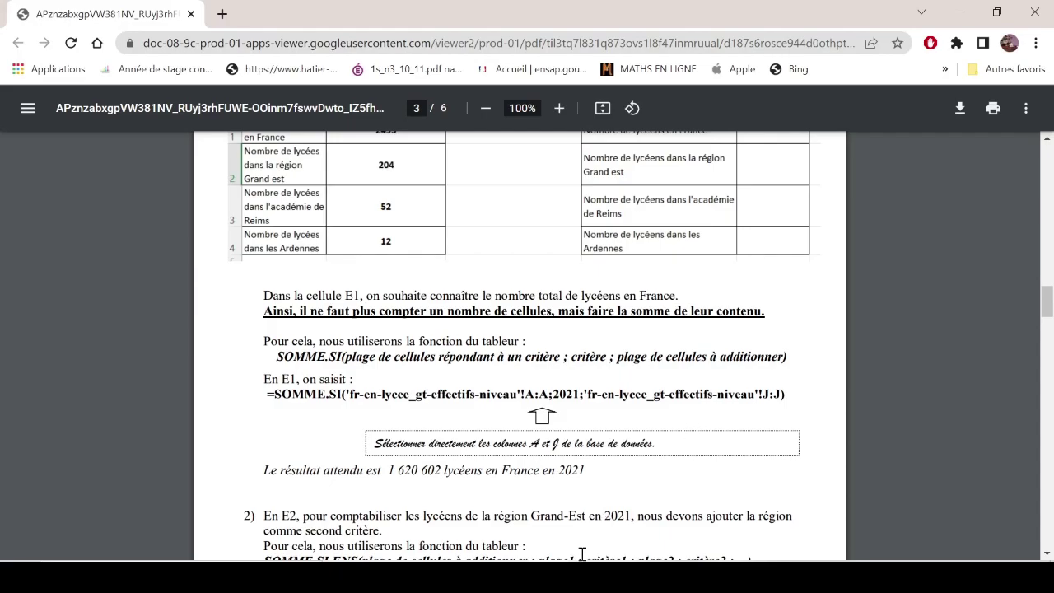
key(alt+Tab)
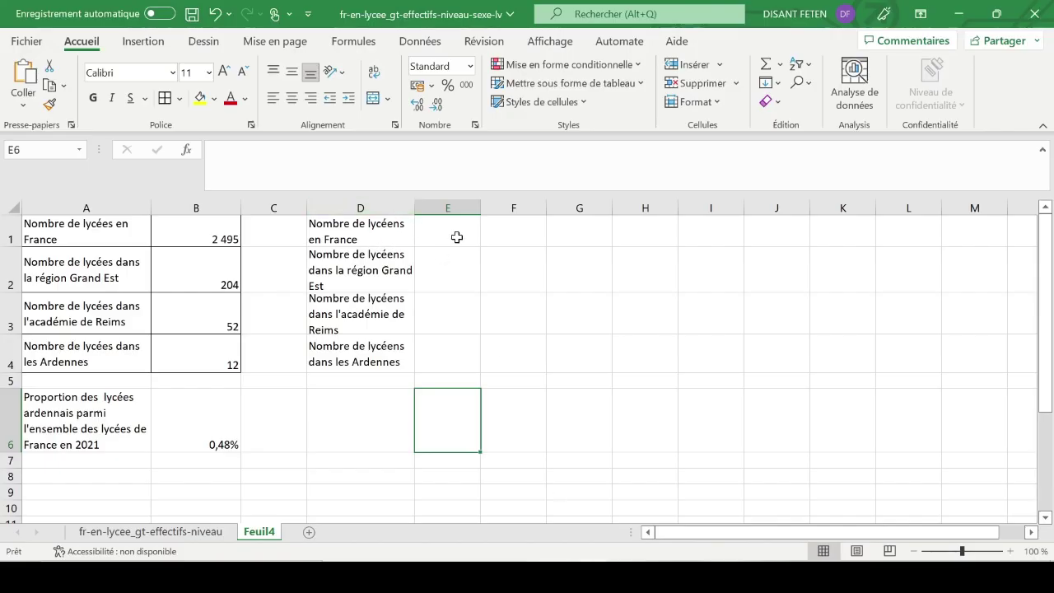
Step: Apply borders to all cells of the table range D1:E4 and widen column E
click(457, 237)
drag(369, 232, 458, 376)
click(468, 376)
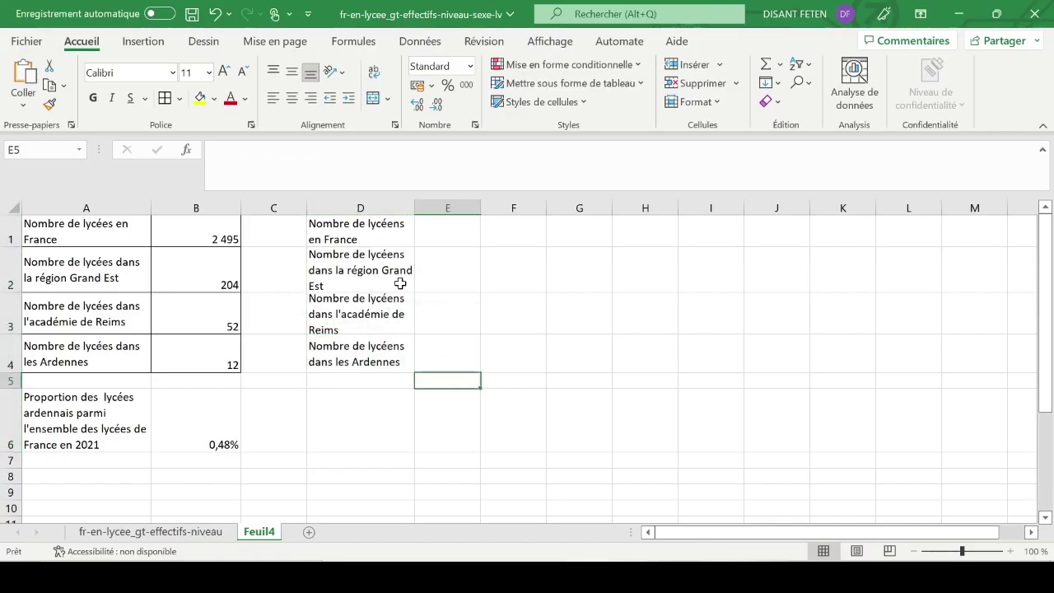
drag(384, 229, 452, 348)
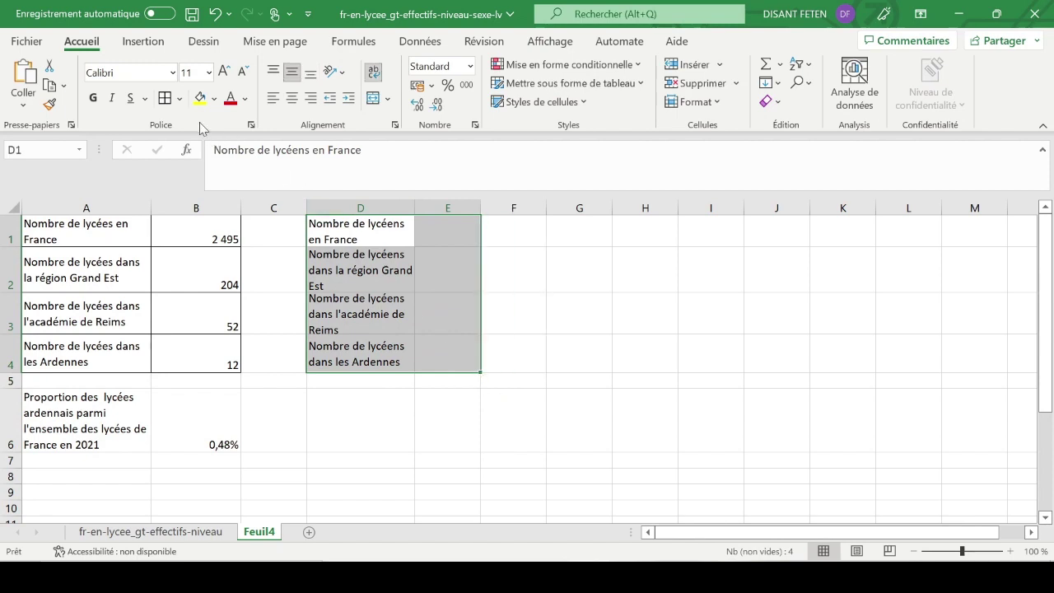
click(471, 285)
drag(476, 219, 522, 215)
Step: Enter a SOMME.SI formula in E1 that sums column J of the fr-en-lycee_gt-effectifs-niveau sheet where column A equals 2021
click(449, 235)
text(=)
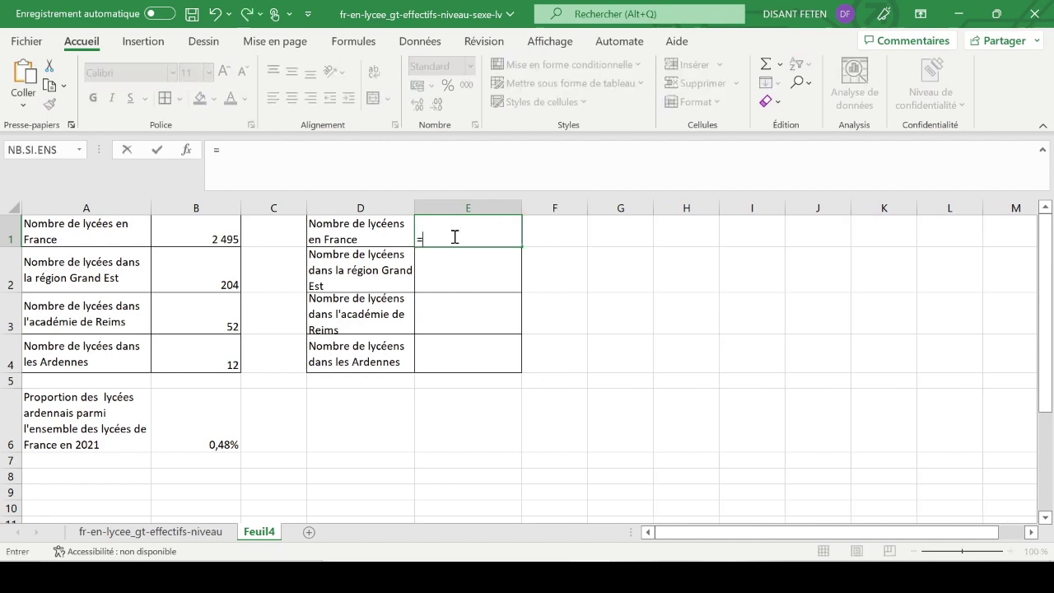
text(somme.si()
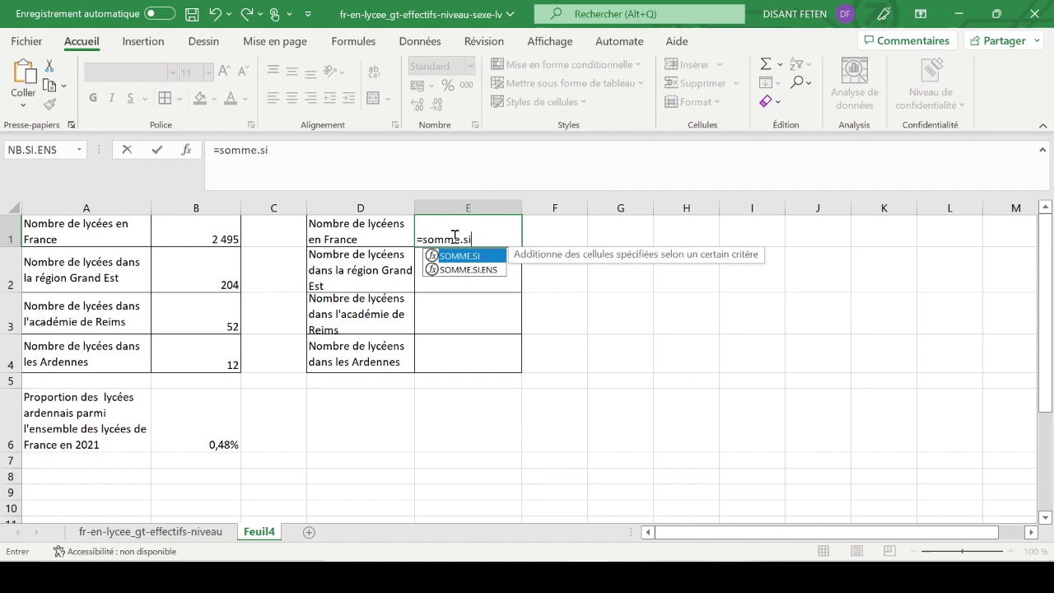
click(197, 535)
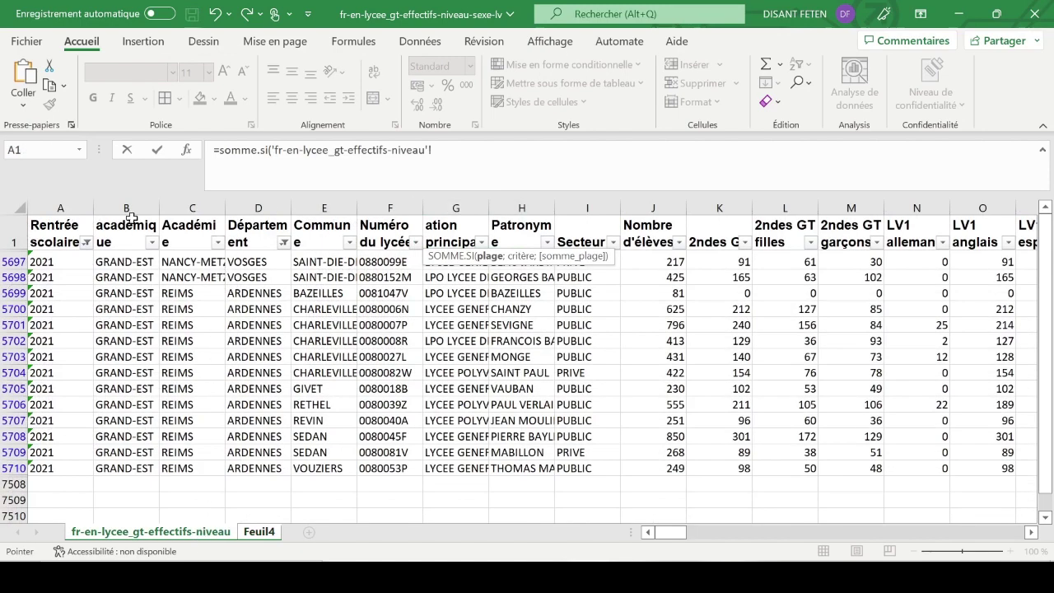
click(60, 206)
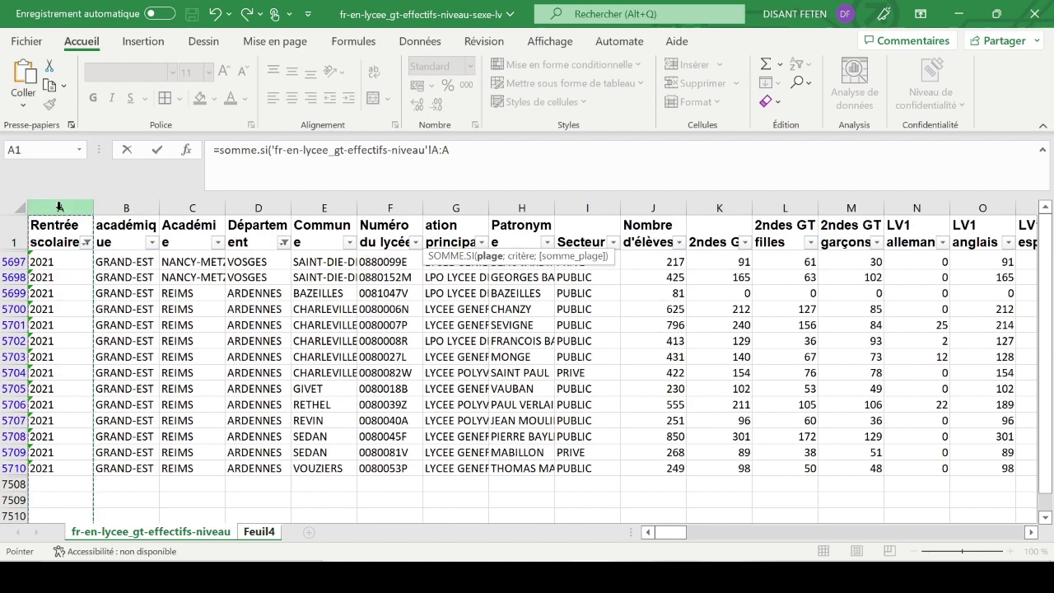
text(;2021)
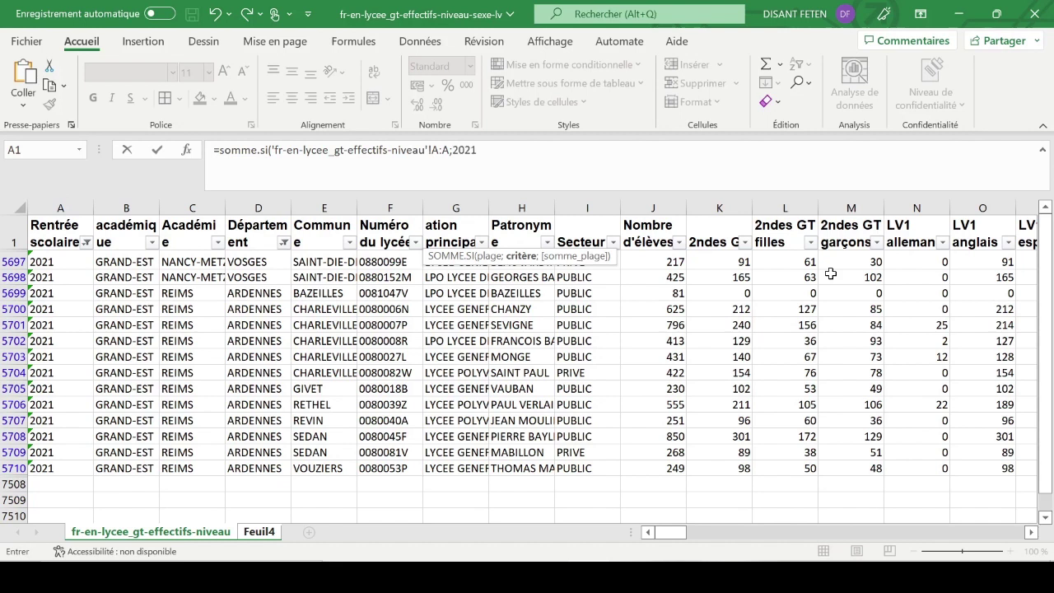
text(;)
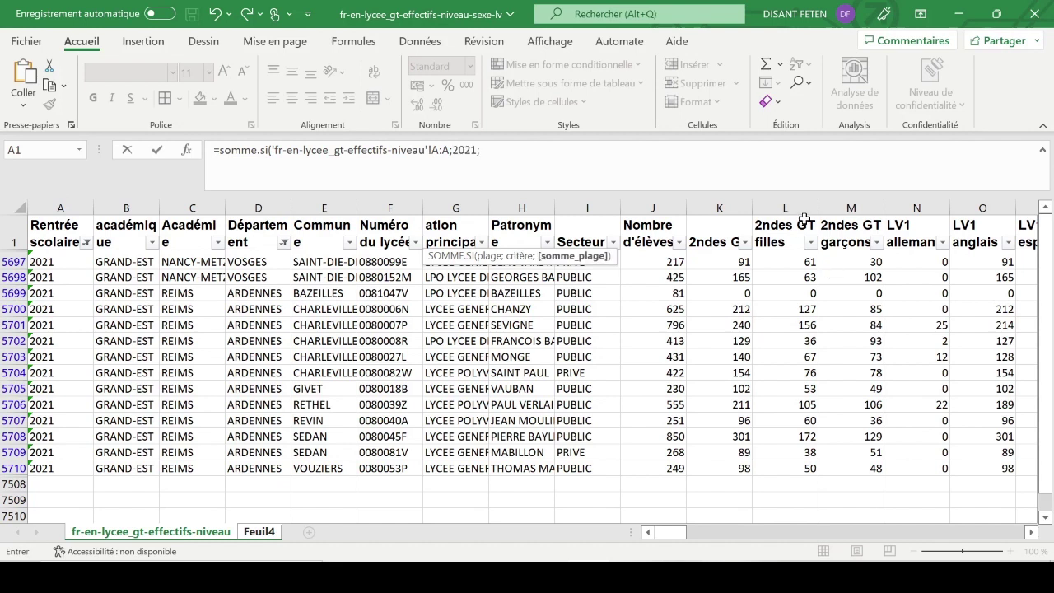
click(662, 206)
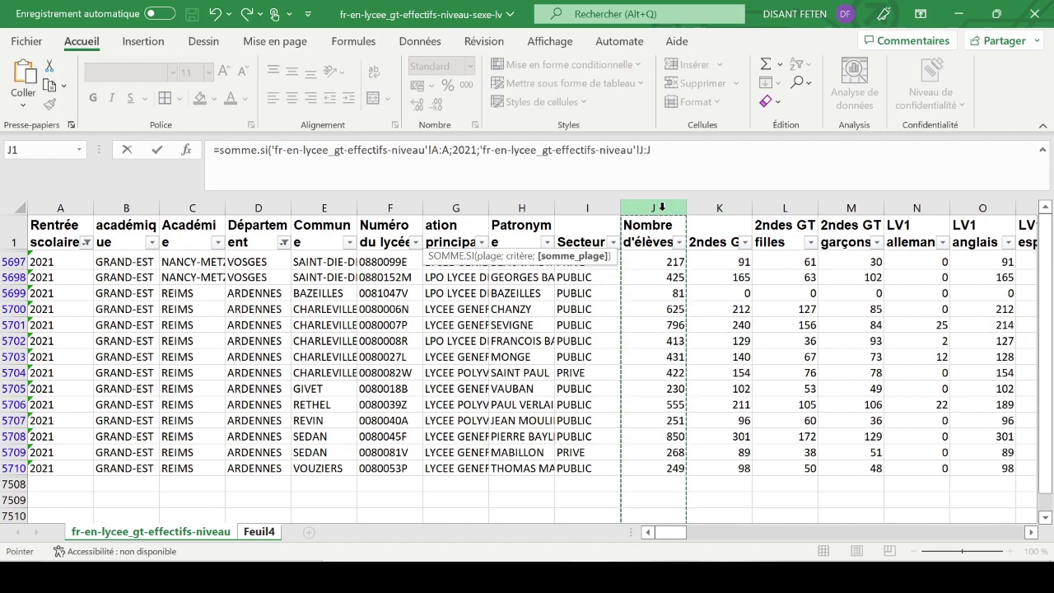
key(Return)
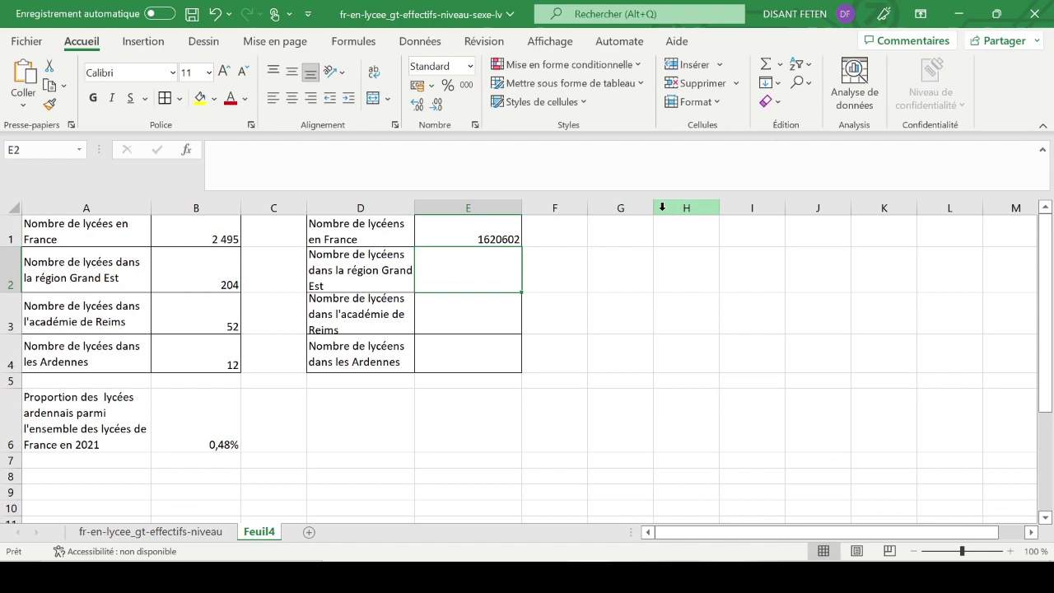
Step: Format cells E1:E4 as Nombre with 0 decimals and the thousands separator
drag(505, 226, 499, 348)
right_click(488, 238)
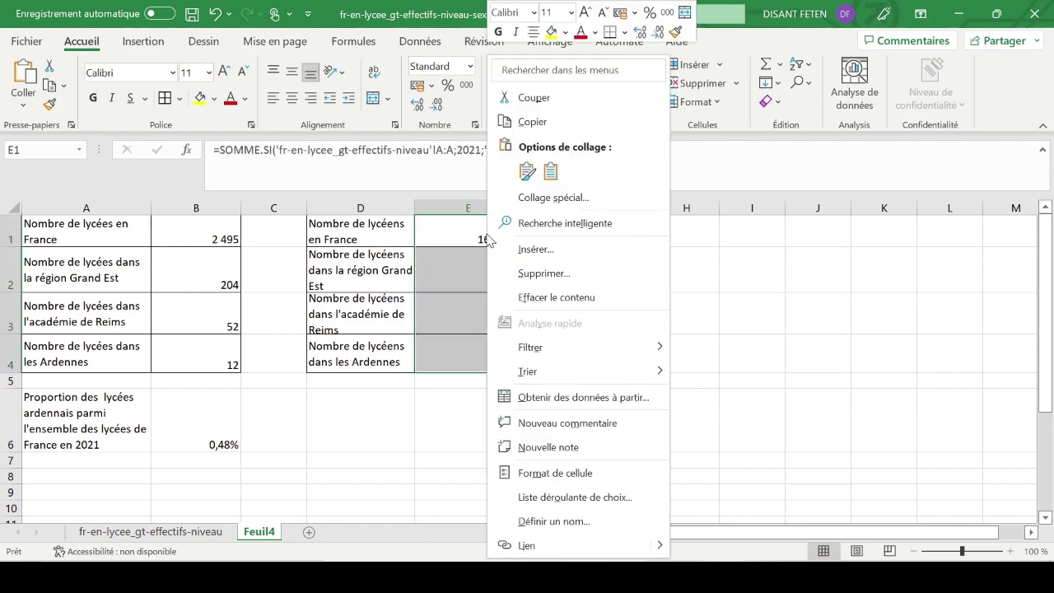
click(579, 474)
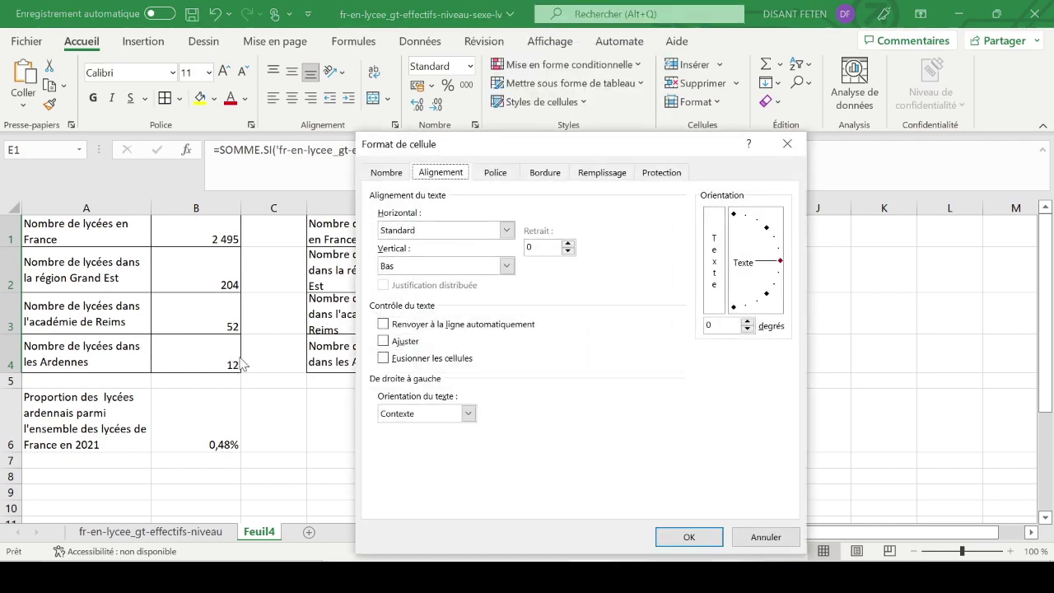
click(402, 173)
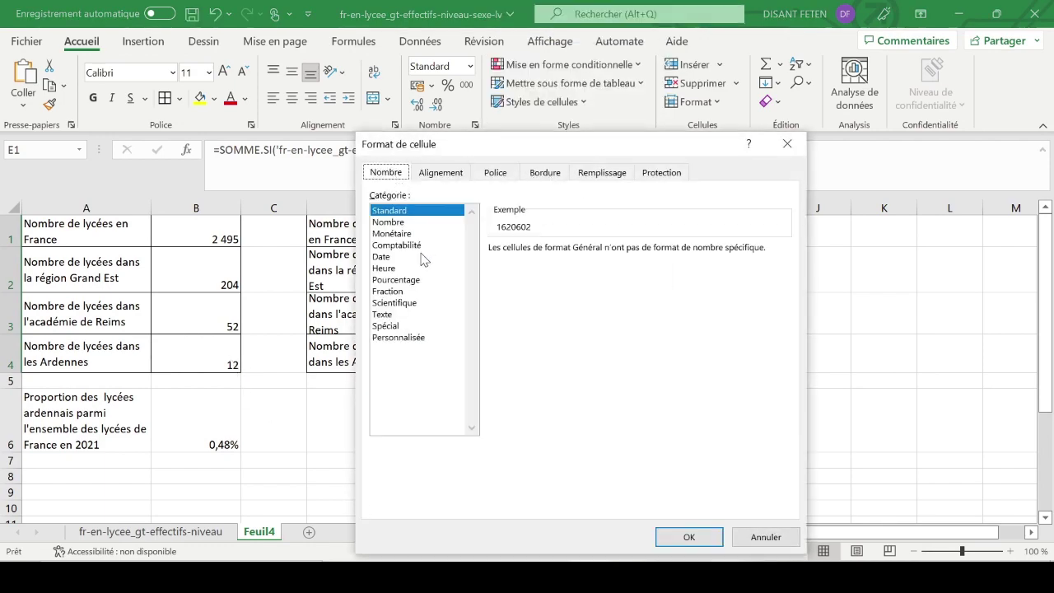
click(390, 223)
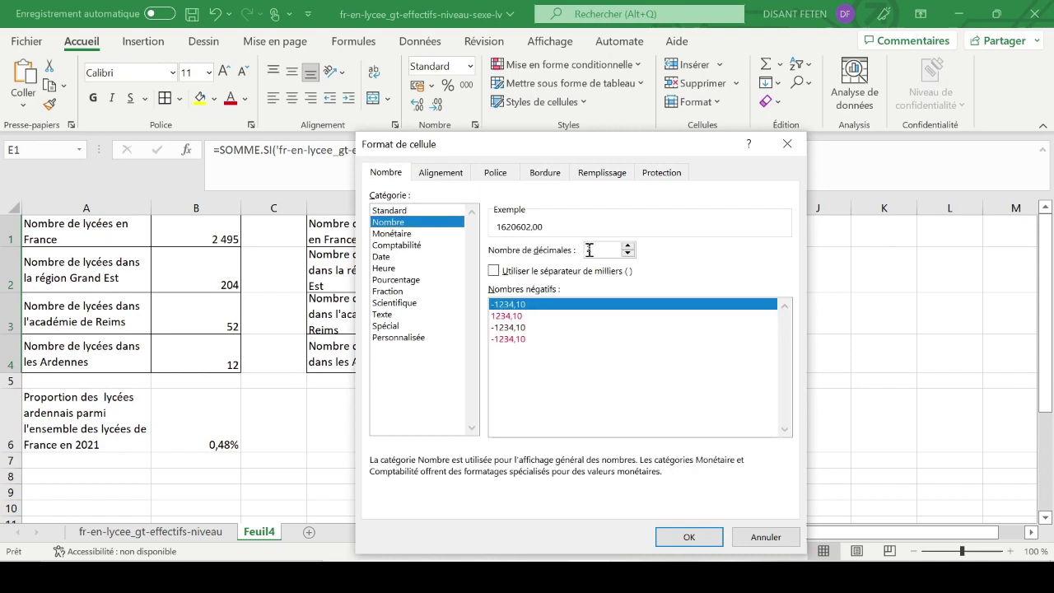
click(628, 254)
click(628, 253)
click(503, 272)
click(708, 537)
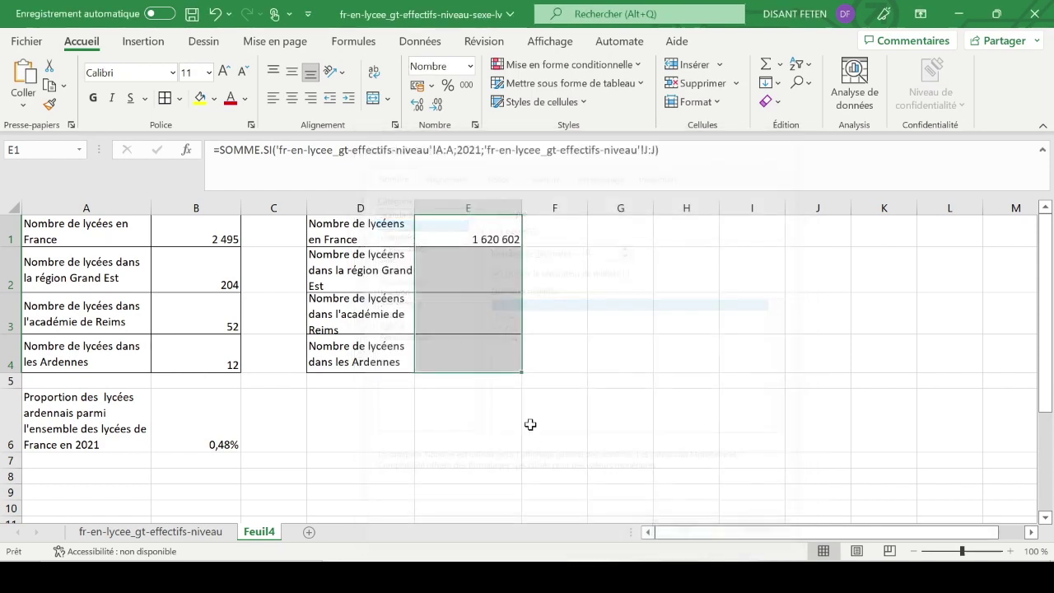
click(576, 369)
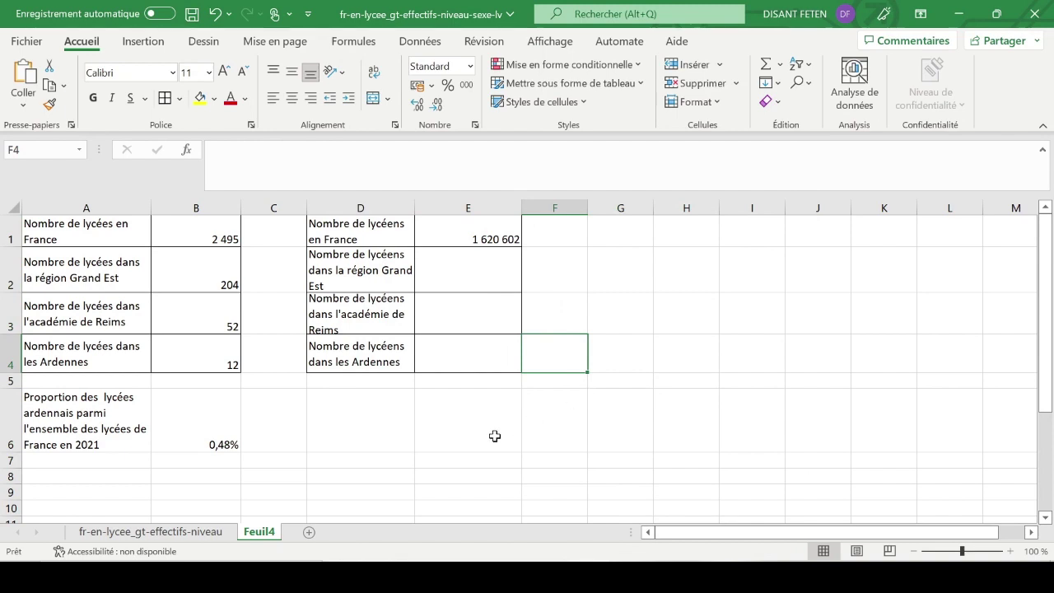
Step: Consult the PDF instructions in the browser for the SOMME.SI.ENS formula of cell E2, and return to the Excel workbook
click(552, 576)
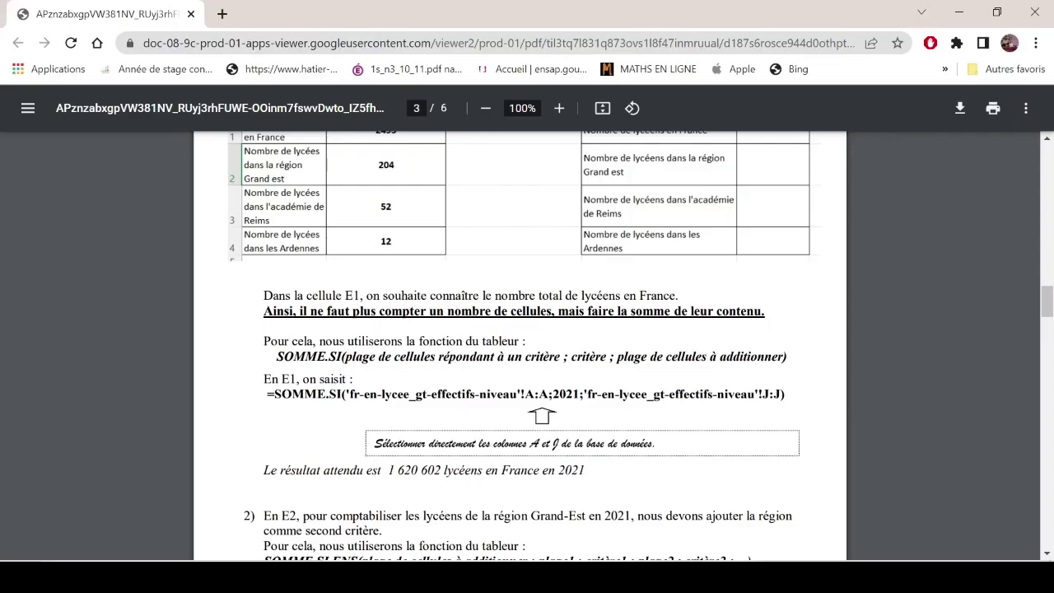
scroll(349, 442, down, 3)
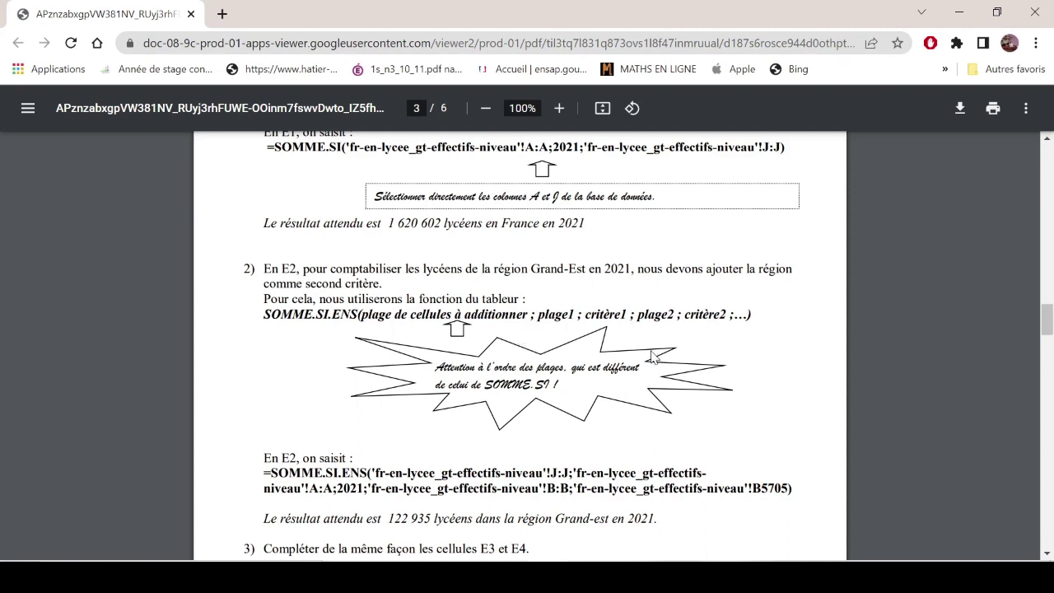
scroll(731, 349, down, 2)
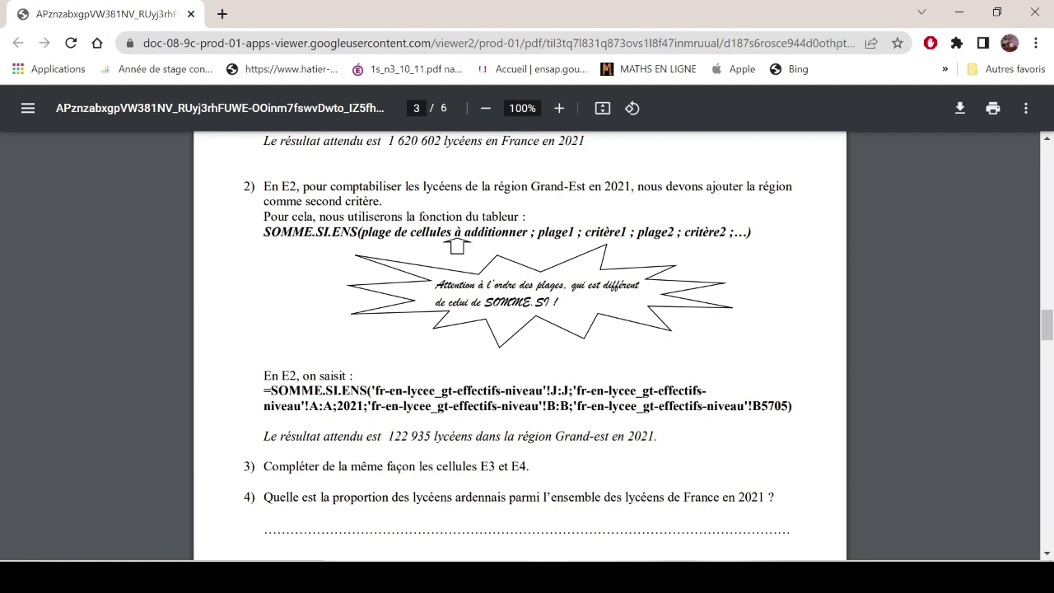
key(alt+Tab)
Step: Start a SOMME.SI.ENS formula in E2 with column J of the fr-en-lycee_gt-effectifs-niveau sheet as the sum range
click(466, 261)
text(=)
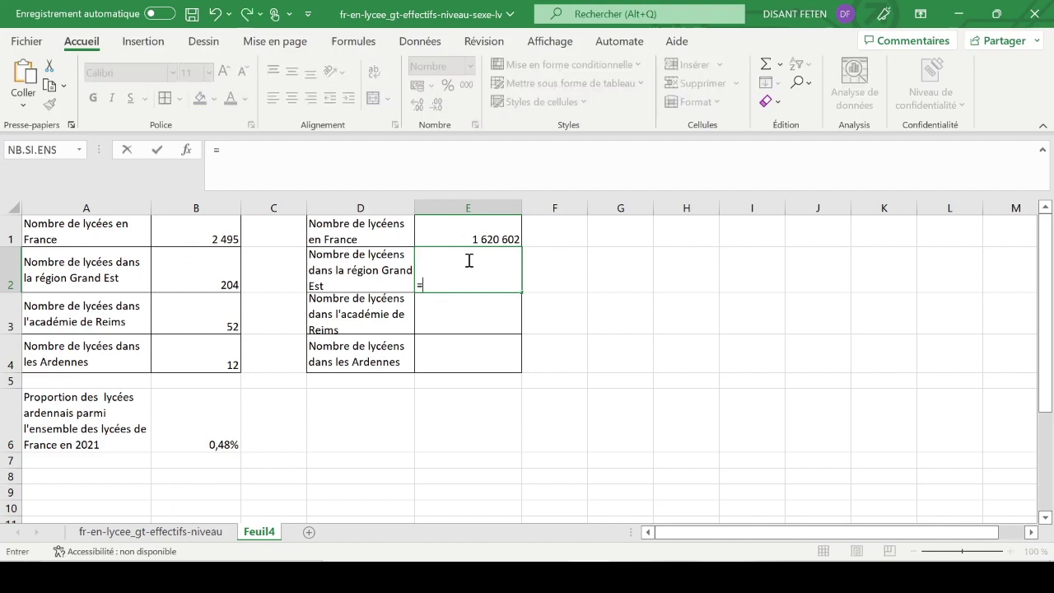
text(so)
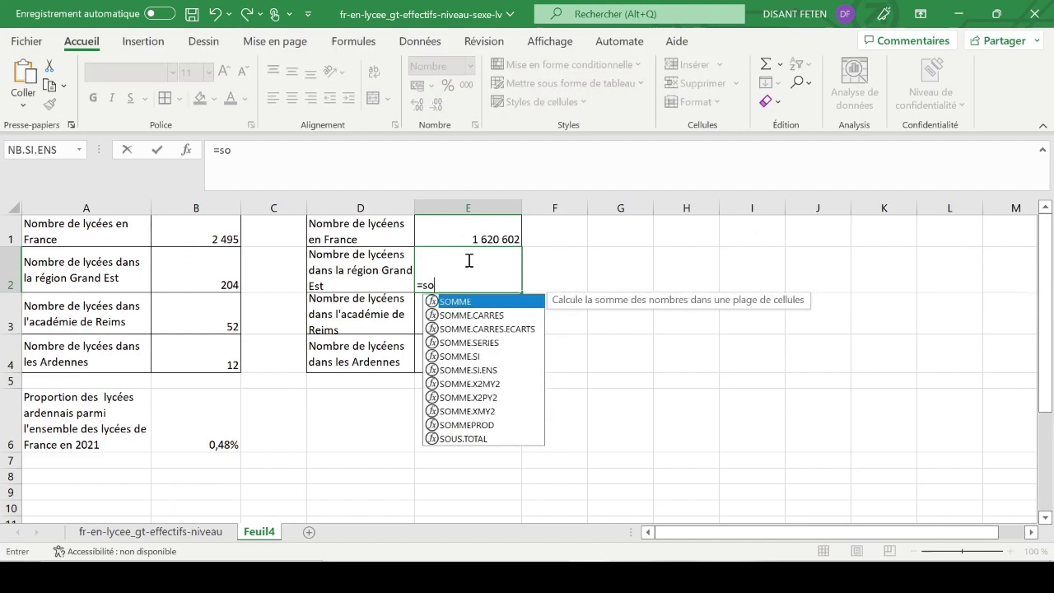
text(mme.si)
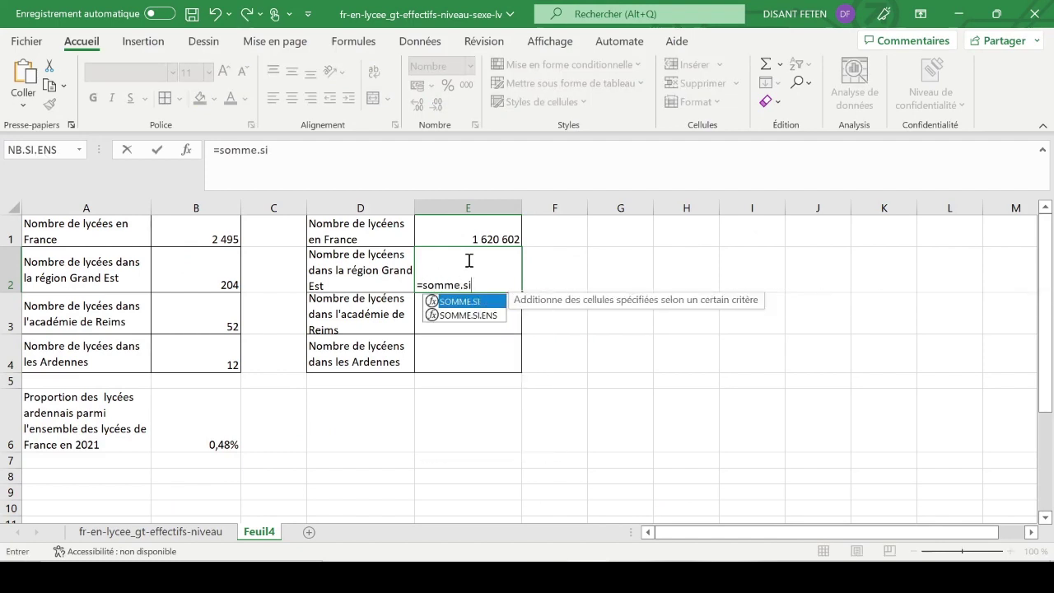
text(.ens()
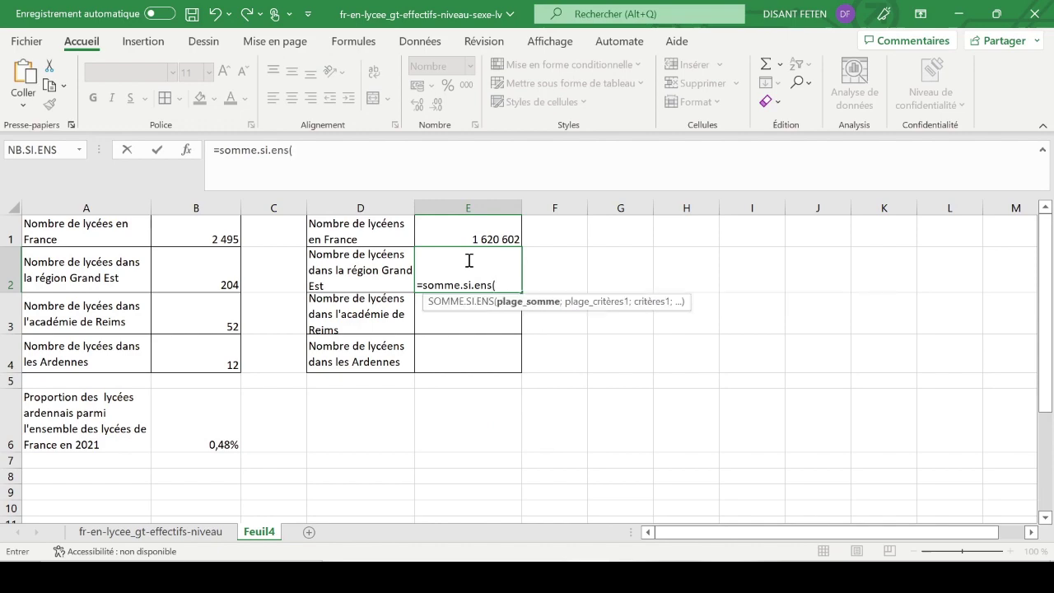
click(150, 532)
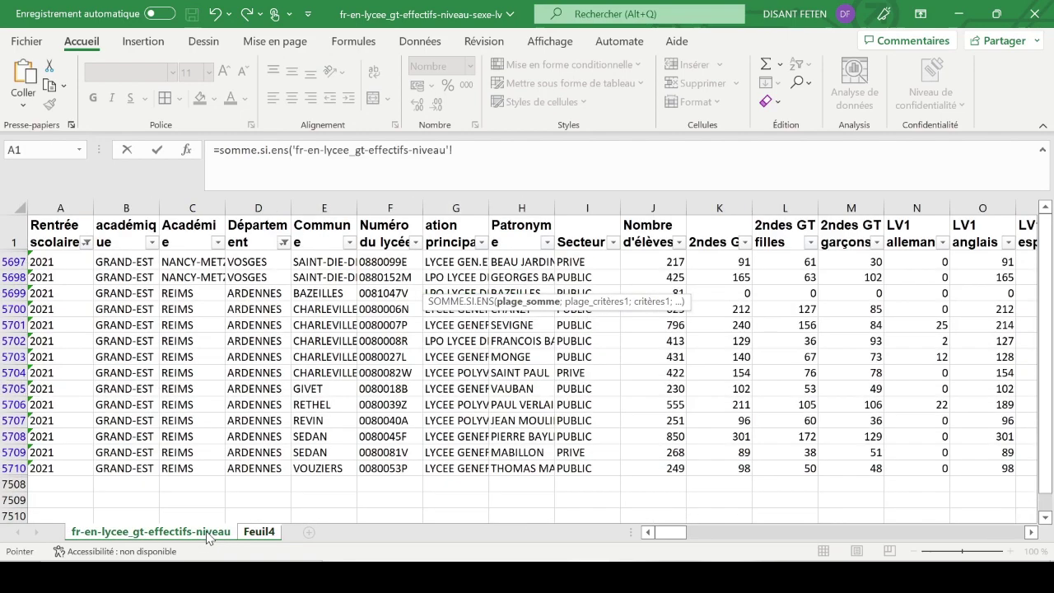
click(645, 201)
text(;)
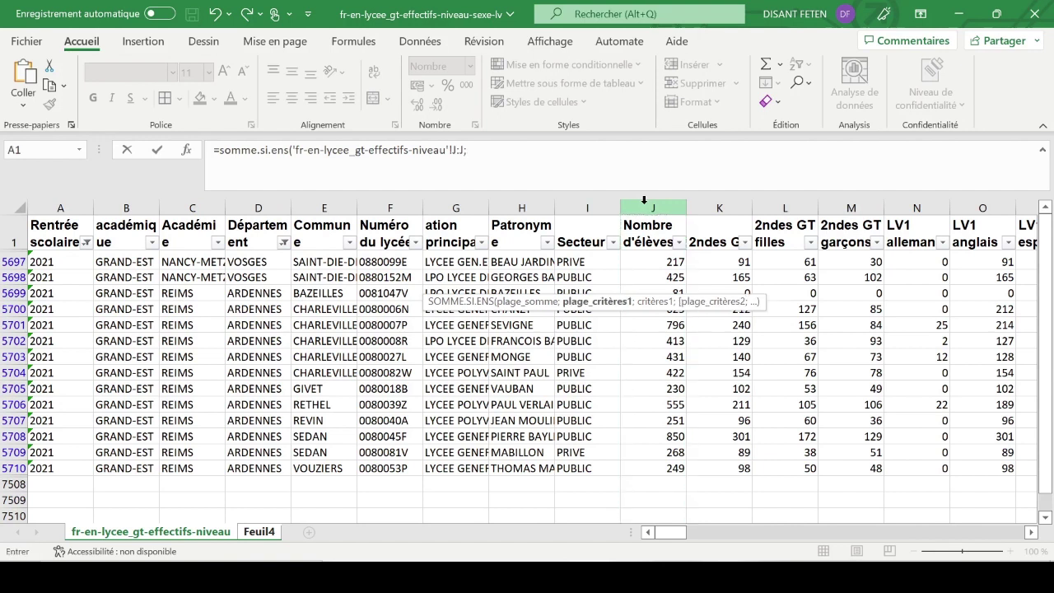
Step: Complete the E2 formula with the criteria column A equal to 2021 and column B equal to the GRAND-EST cell B5702
click(81, 202)
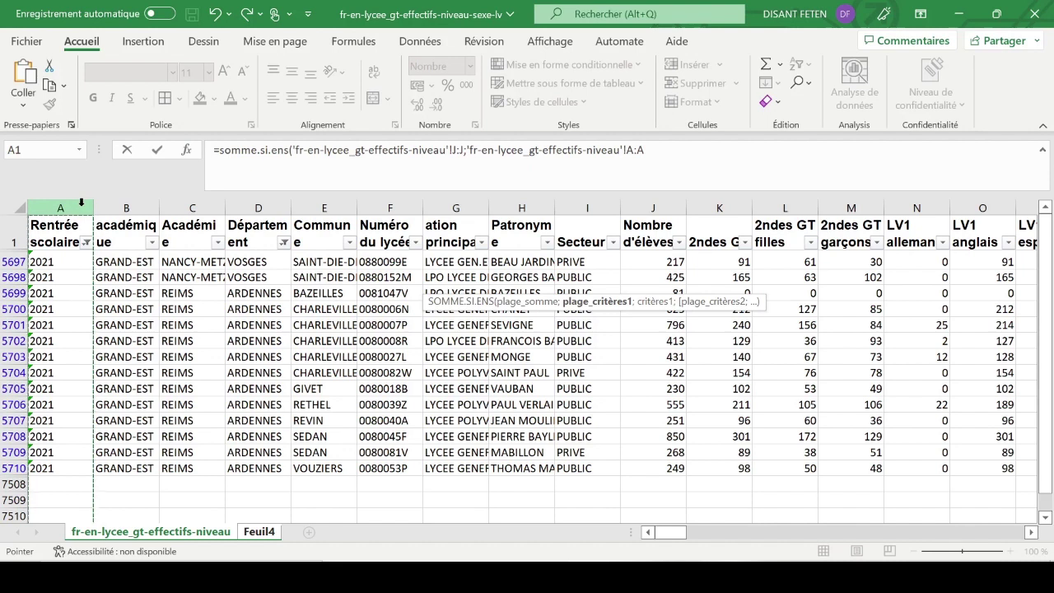
text(;202)
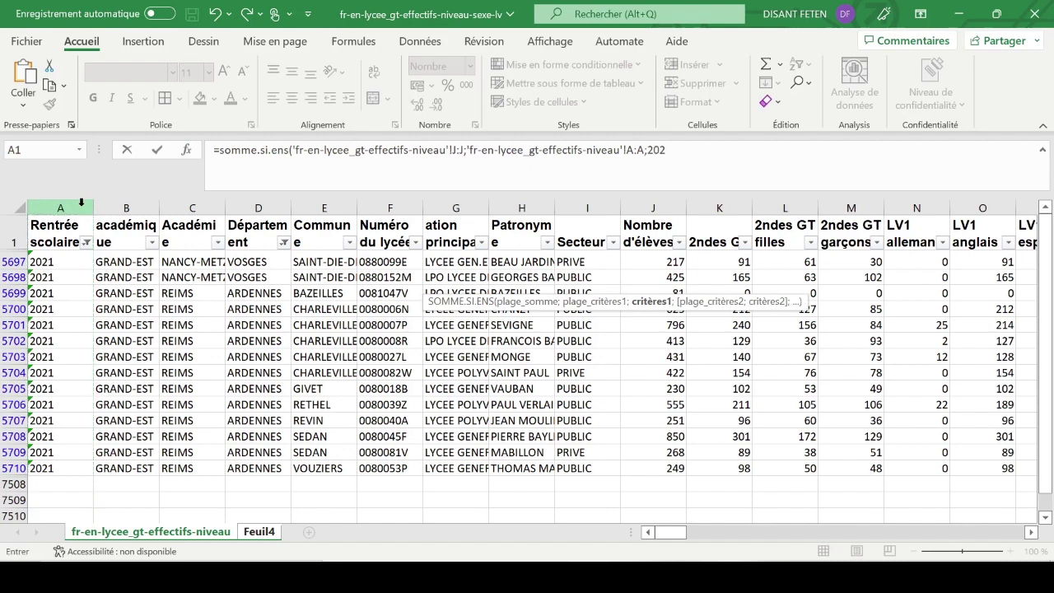
text(1;)
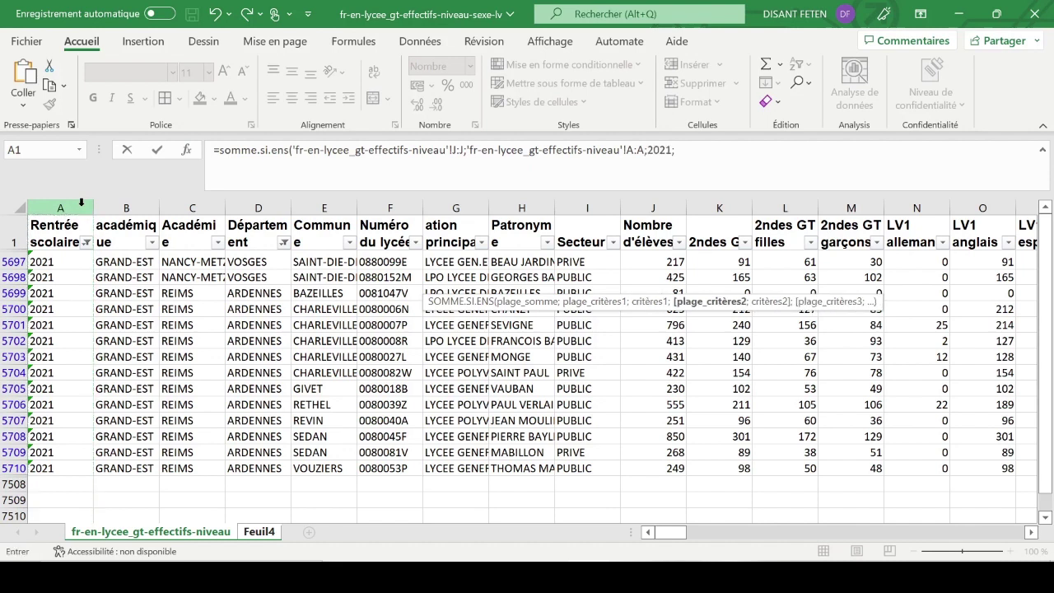
click(132, 206)
text(;)
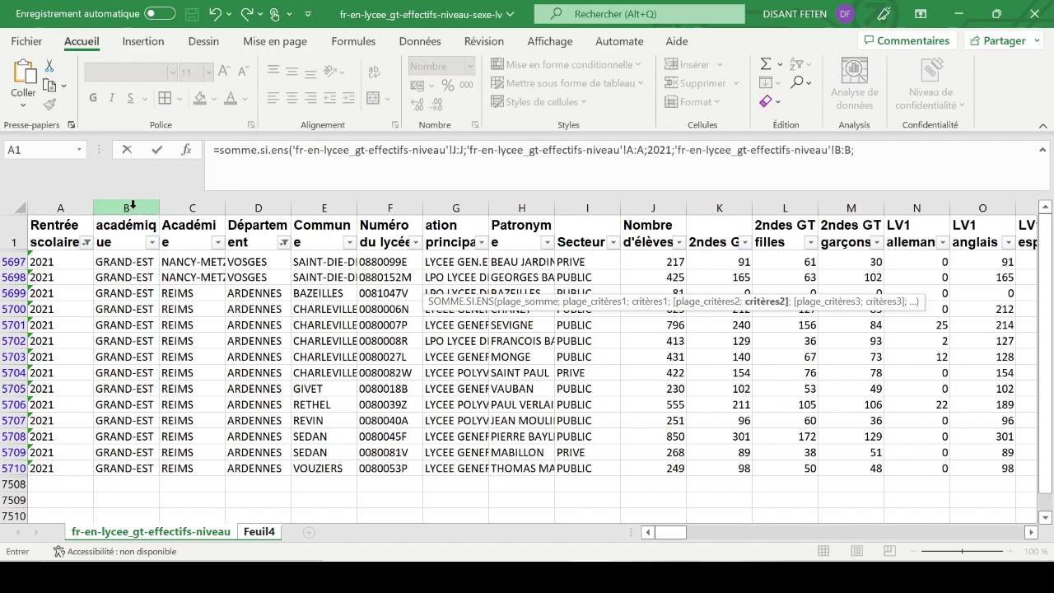
click(115, 341)
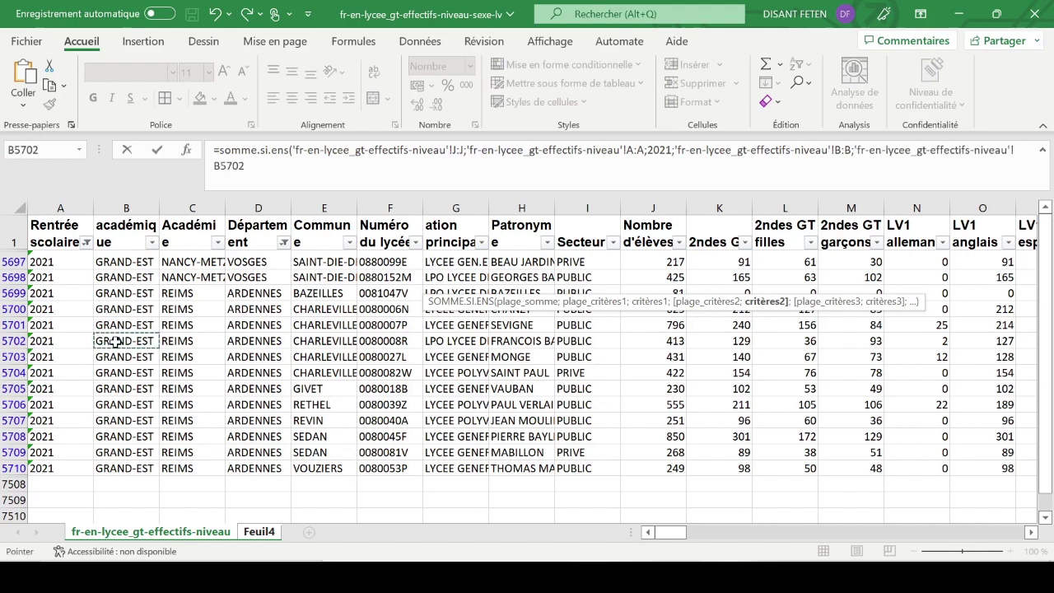
text())
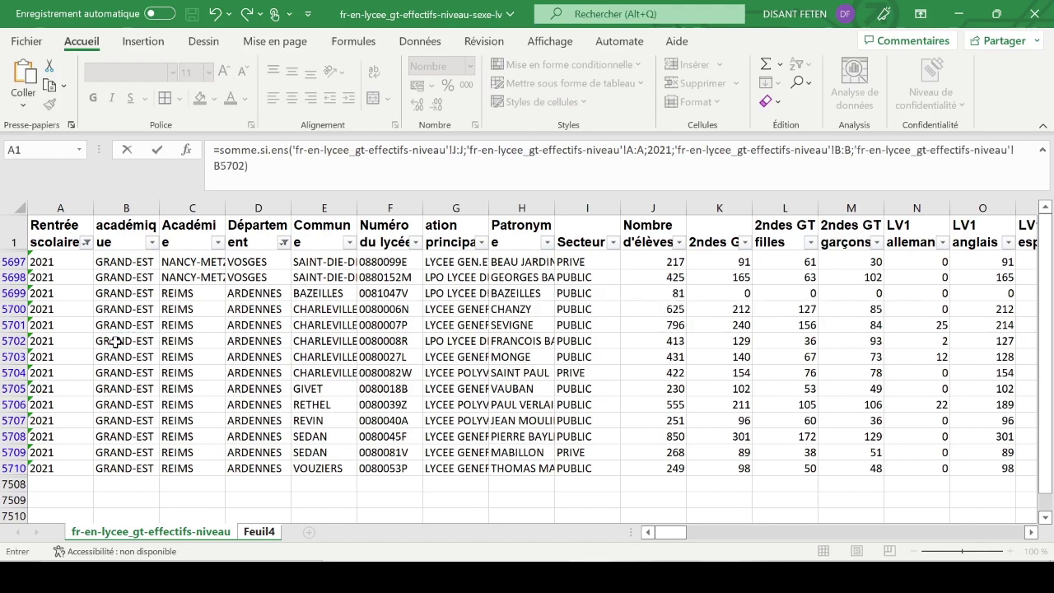
key(Escape)
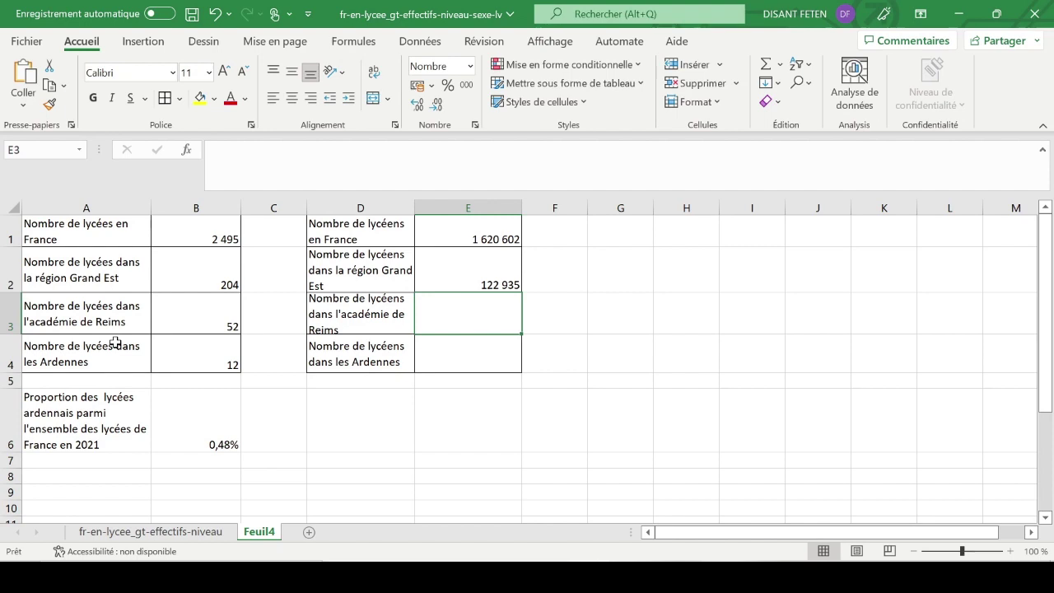
Step: Start a SOMME.SI.ENS formula in E3 with column J of the fr-en-lycee_gt-effectifs-niveau sheet as the sum range
text(=som)
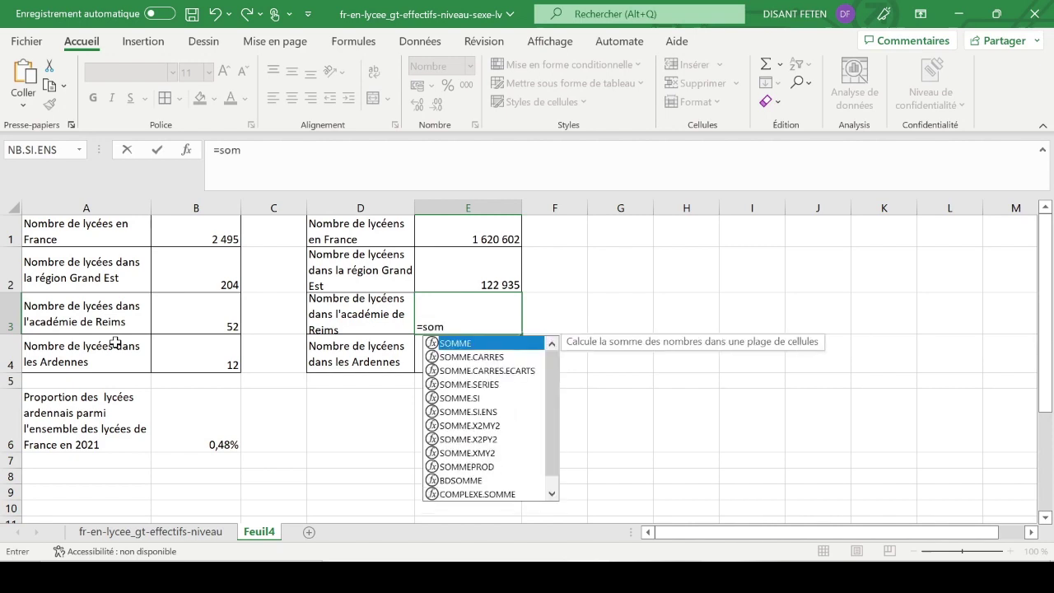
text(me.si.)
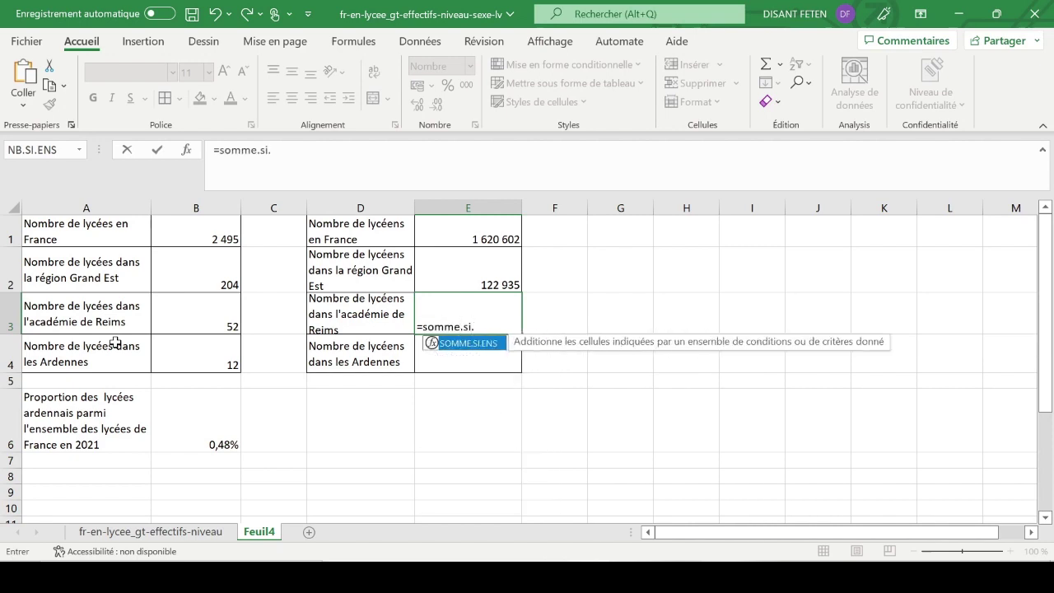
text(ens()
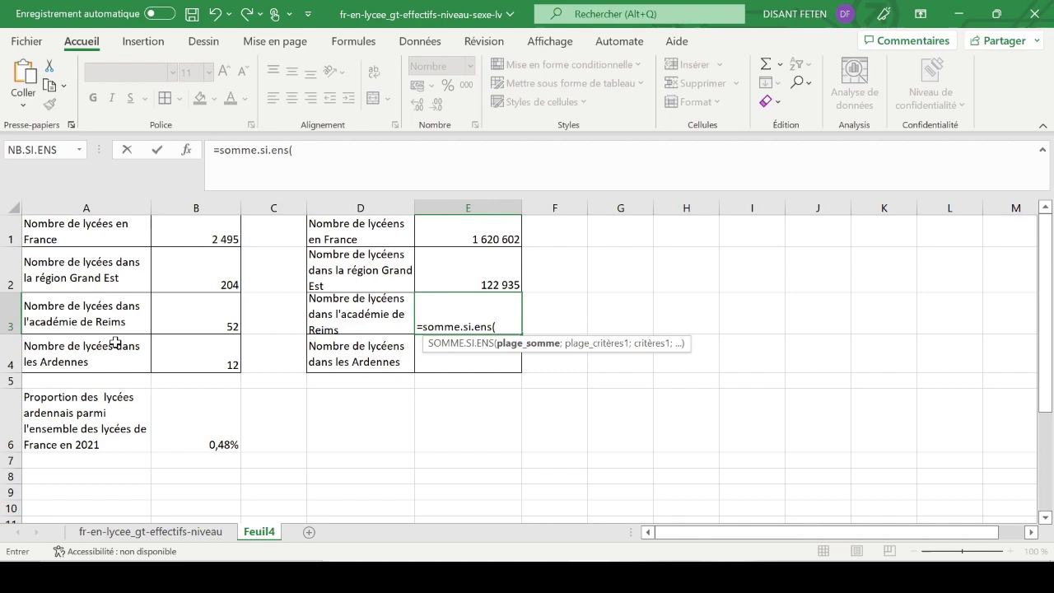
click(138, 531)
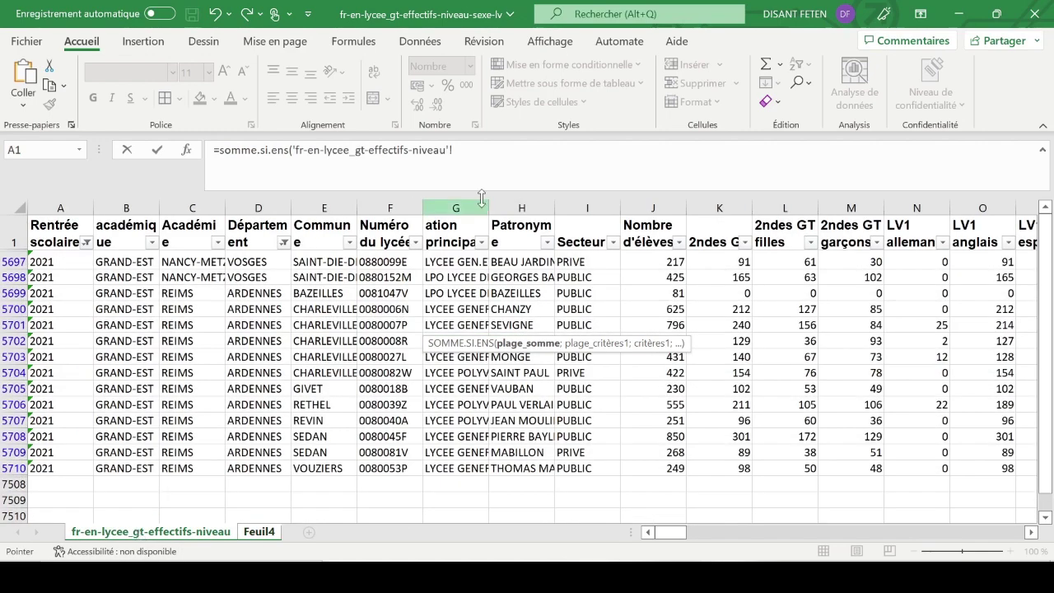
click(656, 205)
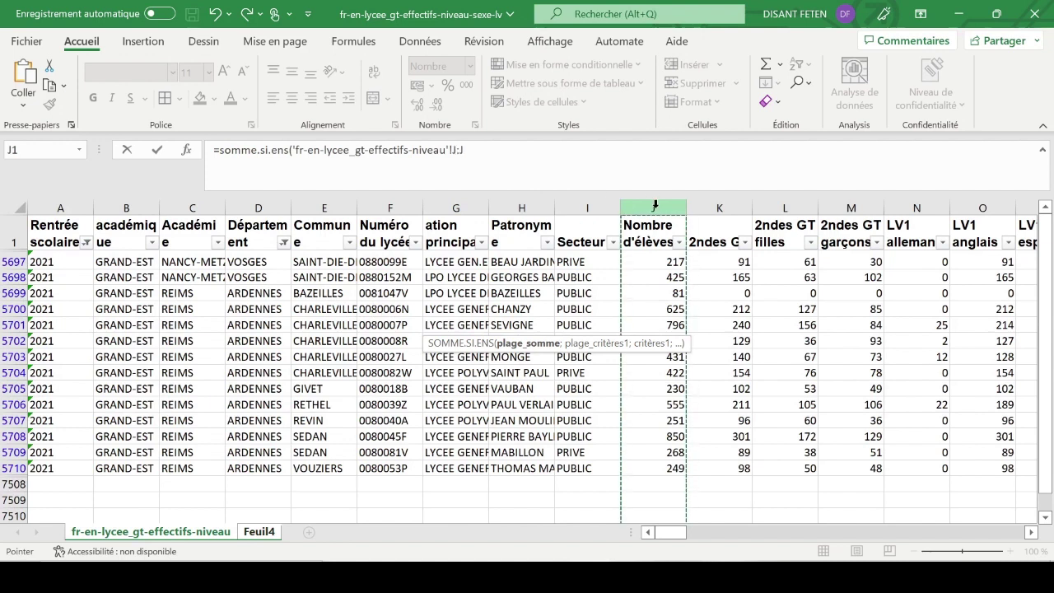
text(;)
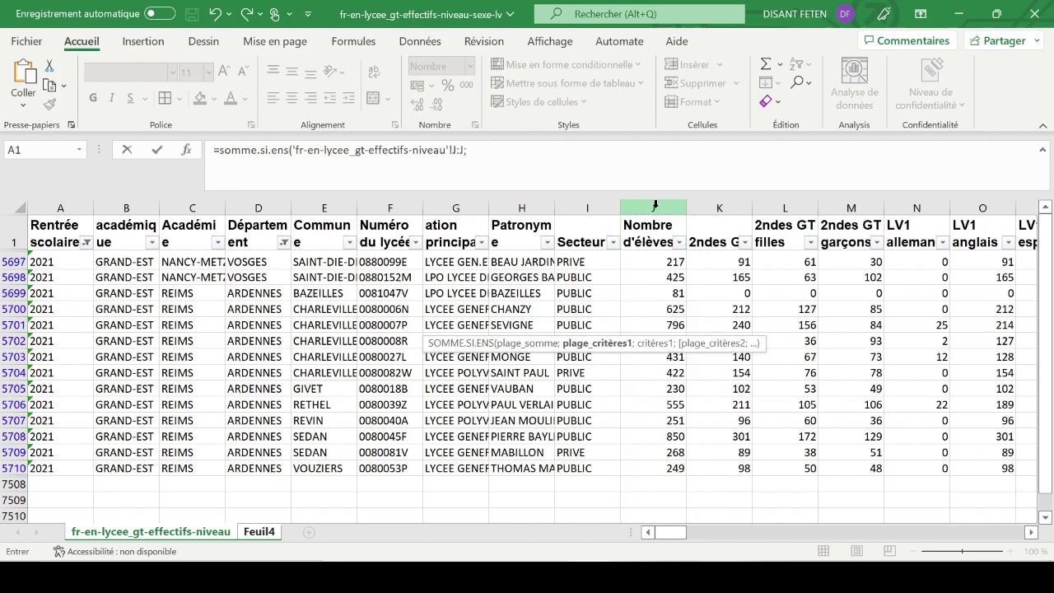
Step: Complete the E3 formula with the criteria column A equal to 2021 and column C equal to the REIMS cell C5702
click(72, 204)
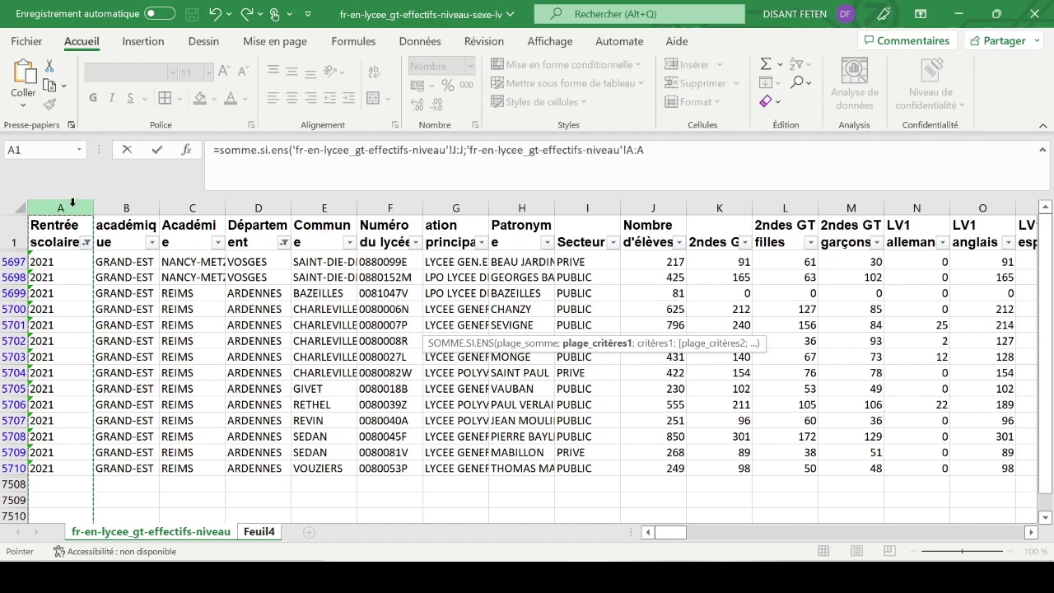
text(;2021)
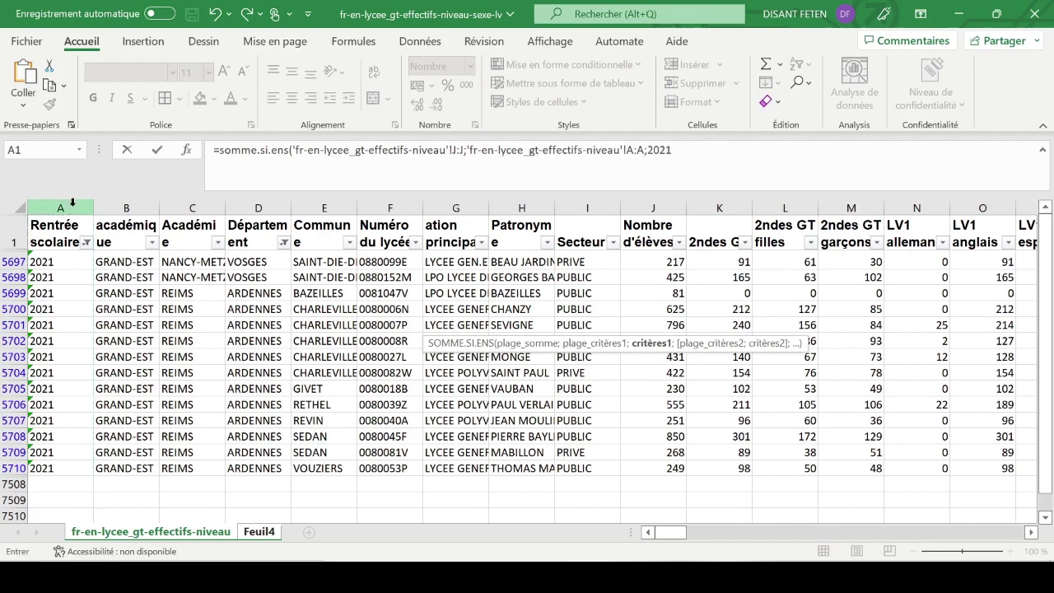
text(;)
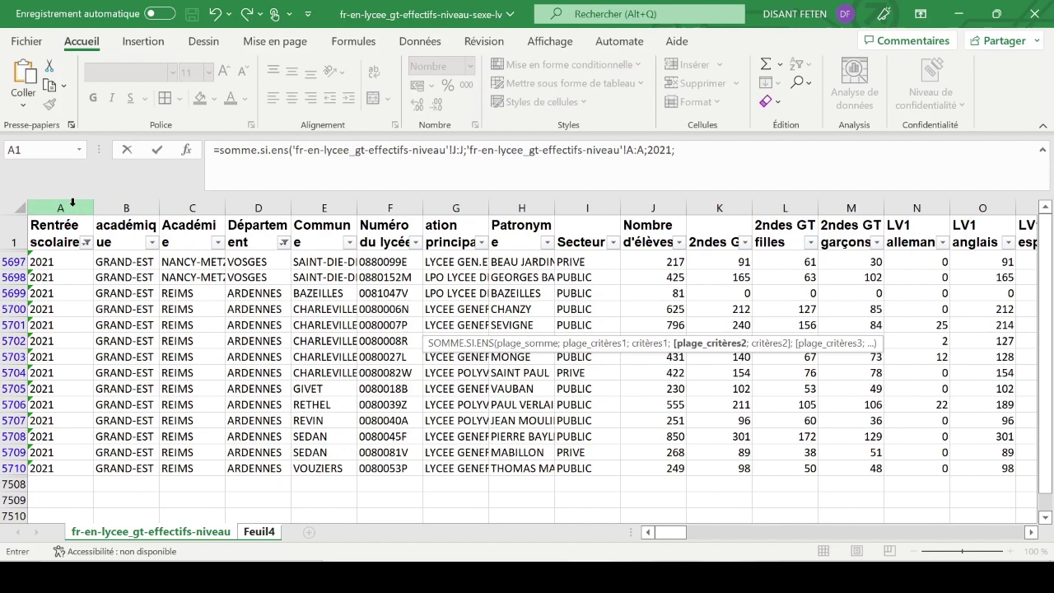
click(216, 205)
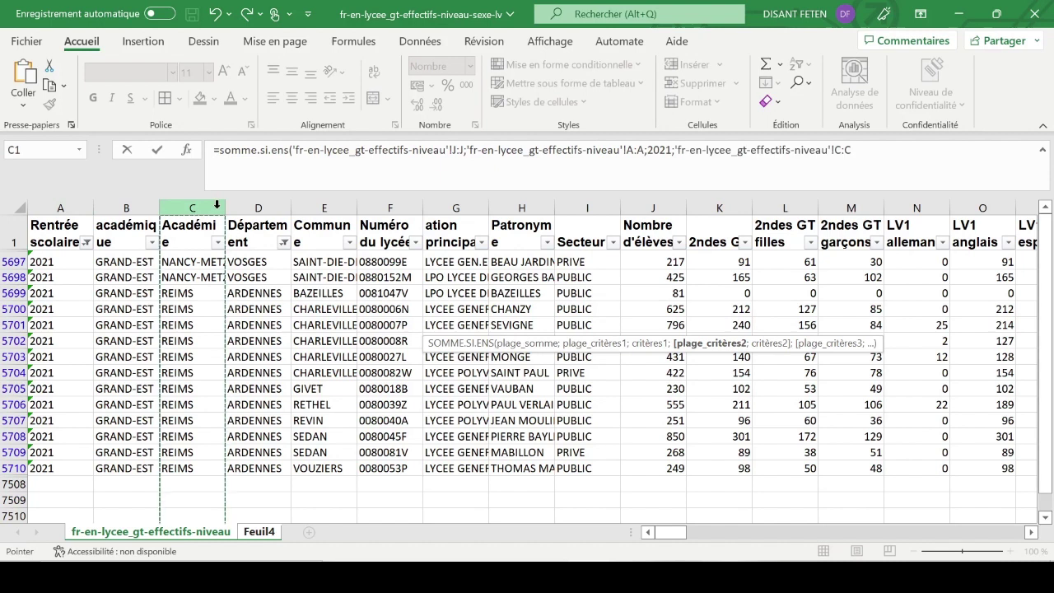
text(;)
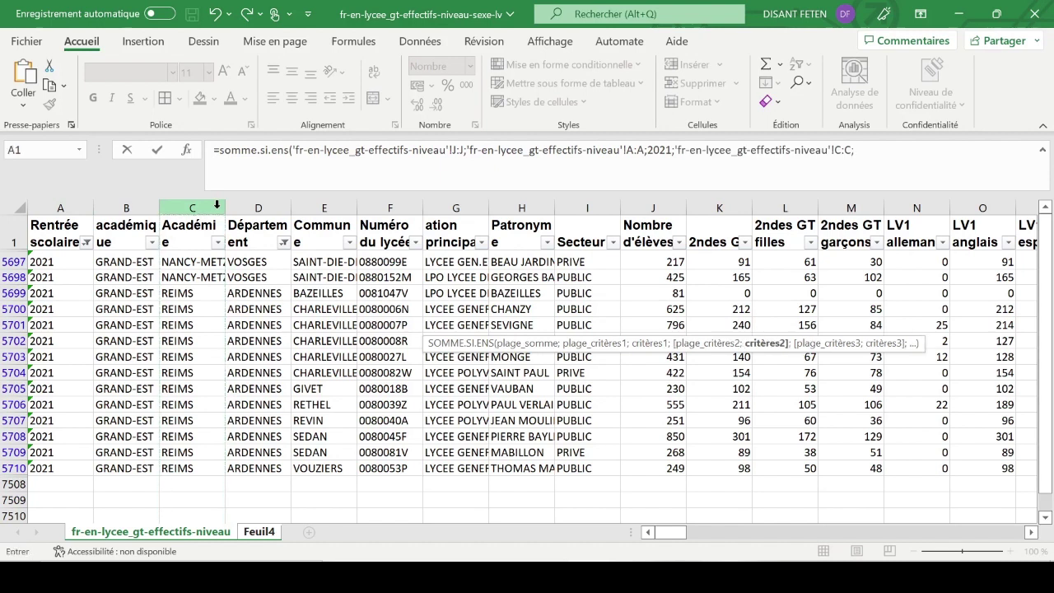
click(191, 343)
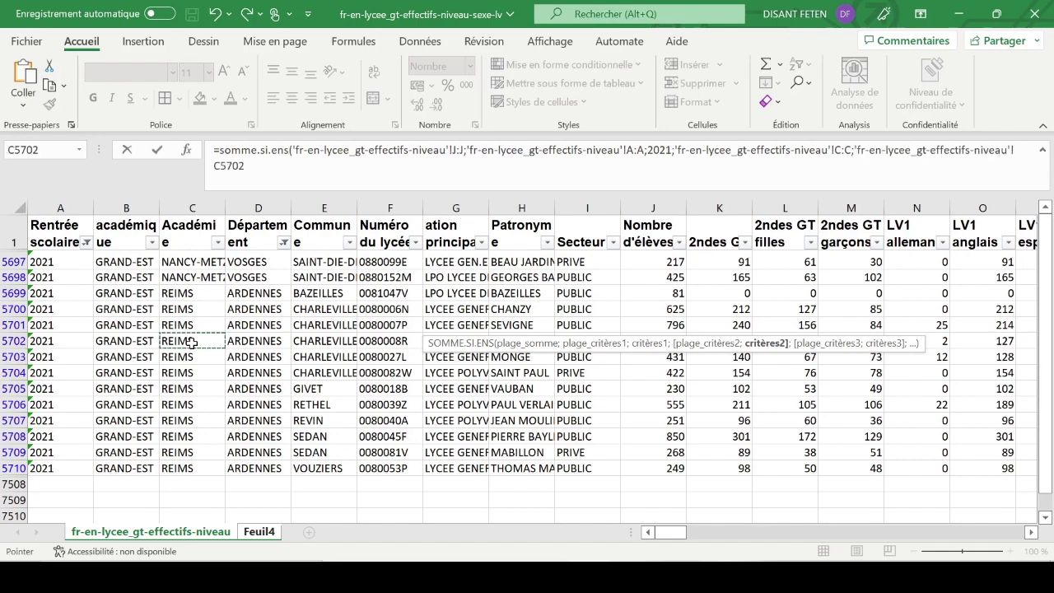
text())
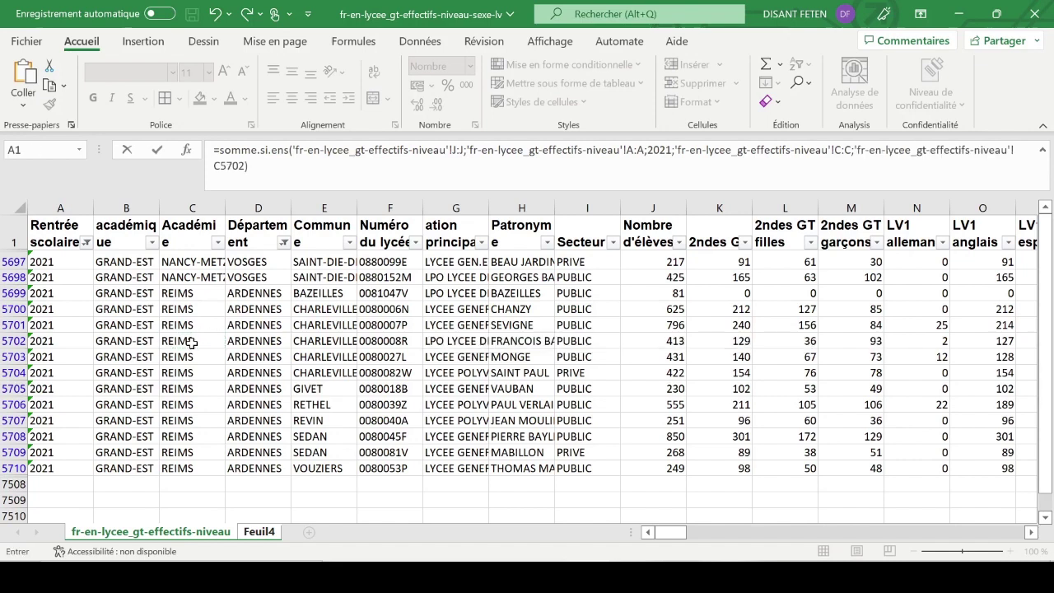
key(Escape)
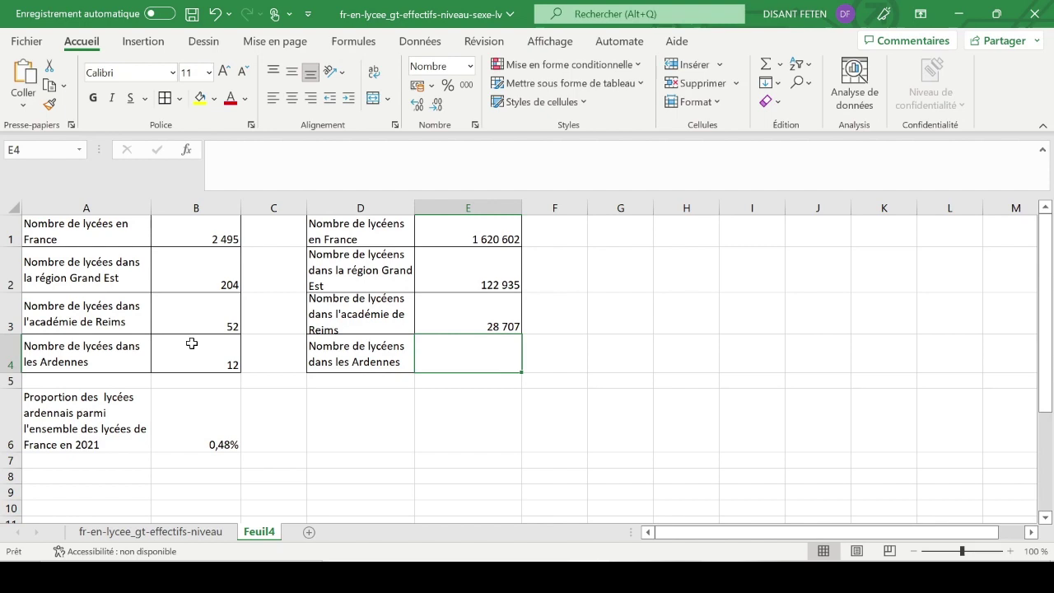
Step: Start a SOMME.SI.ENS formula in E4 with column J of the fr-en-lycee_gt-effectifs-niveau sheet as the sum range
text(=)
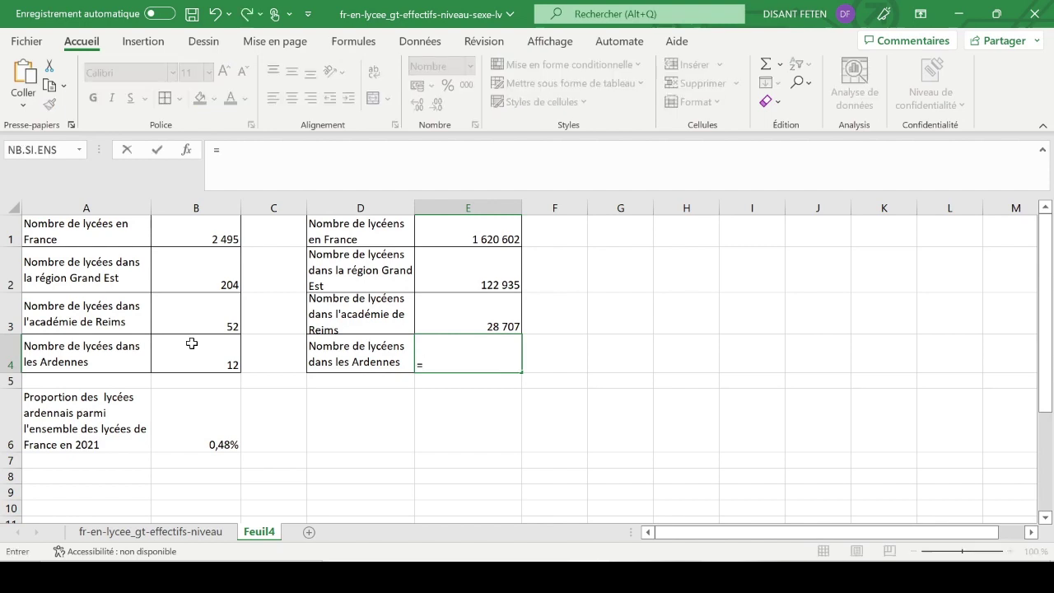
text(n)
key(BackSpace)
text(somme)
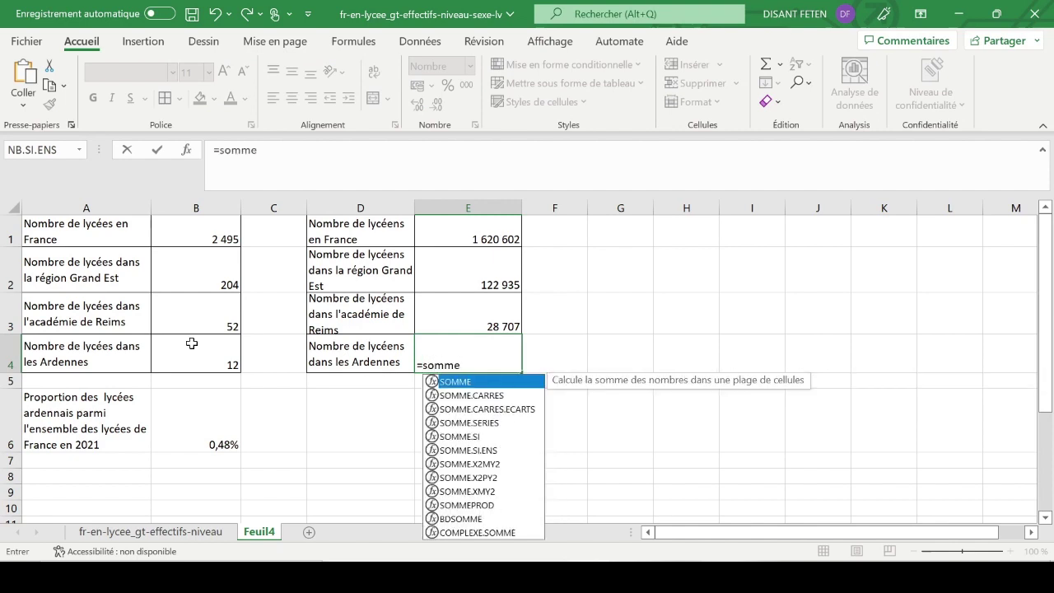
text(.si.ens)
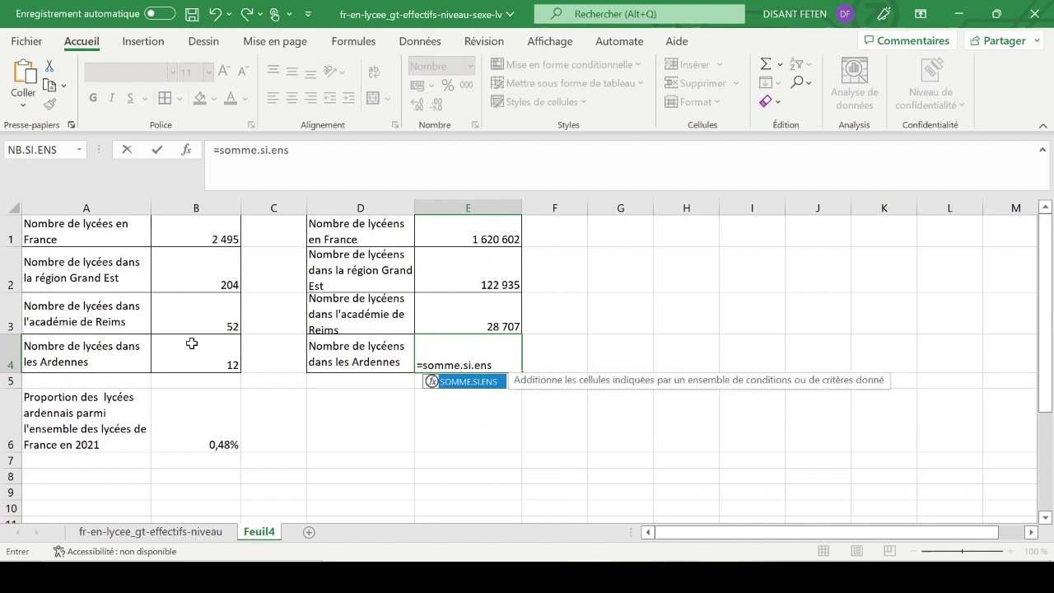
text(()
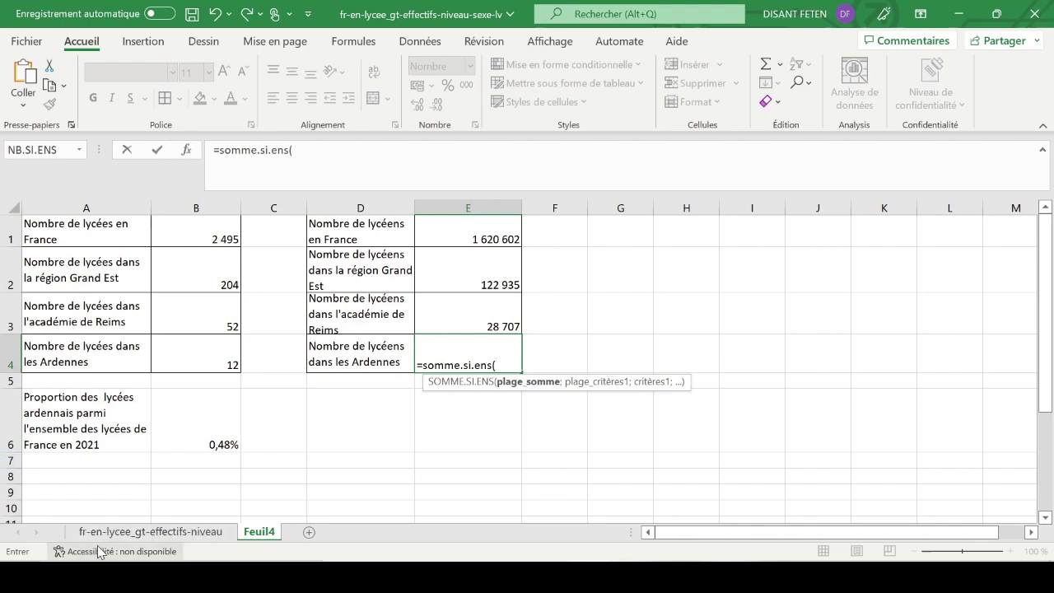
click(125, 536)
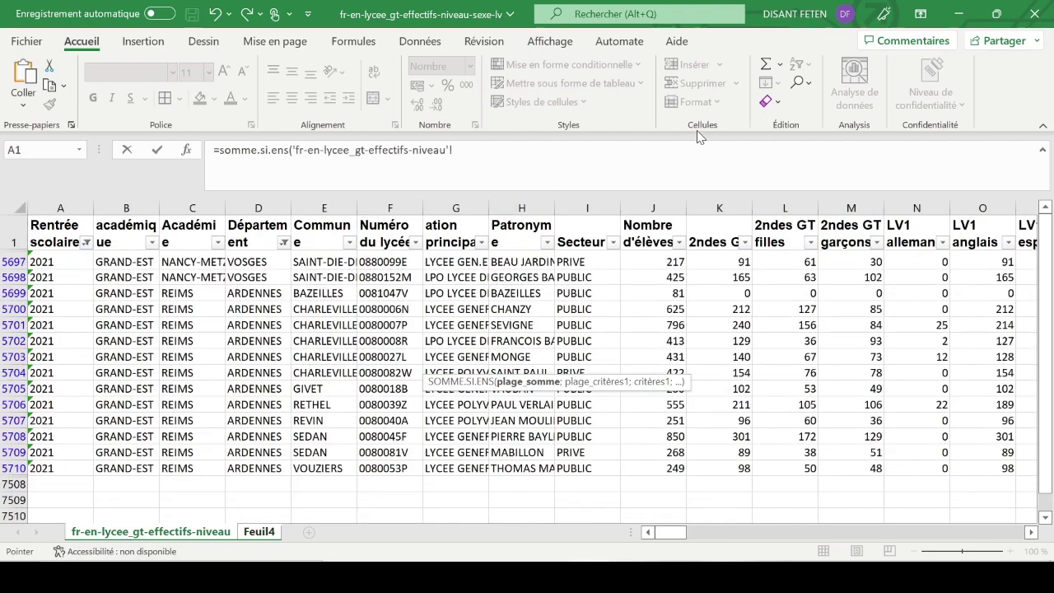
click(658, 207)
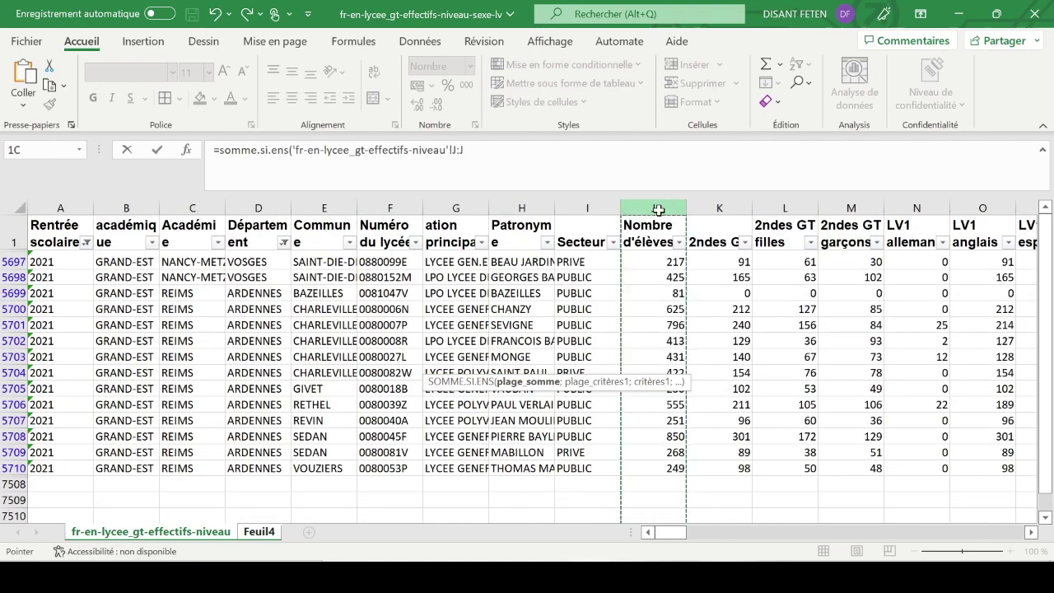
text(;)
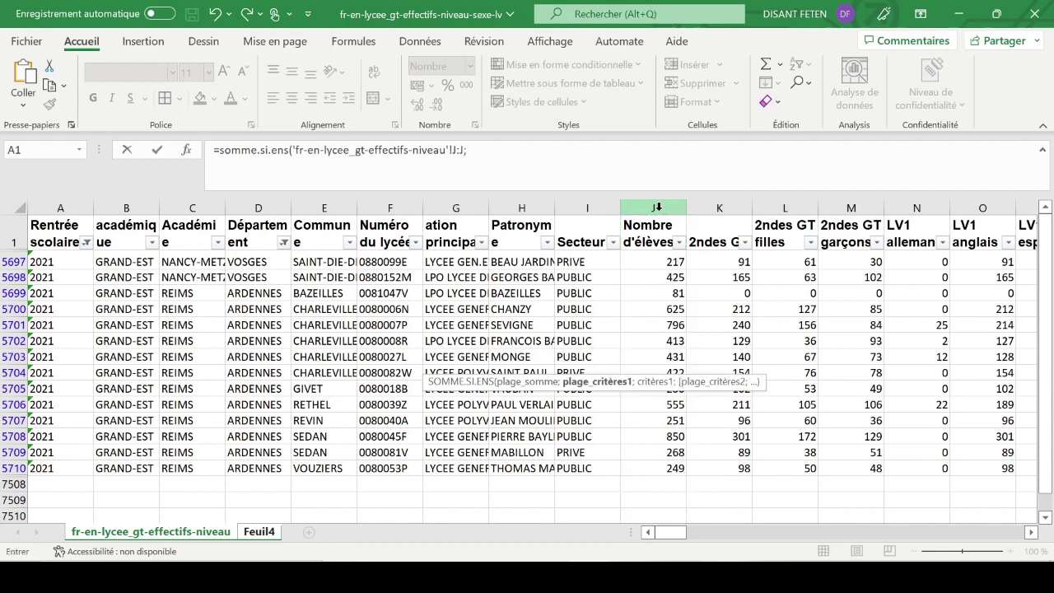
Step: Complete the E4 formula with the criteria column A equal to 2021 and column D equal to the ARDENNES cell D5709
click(82, 207)
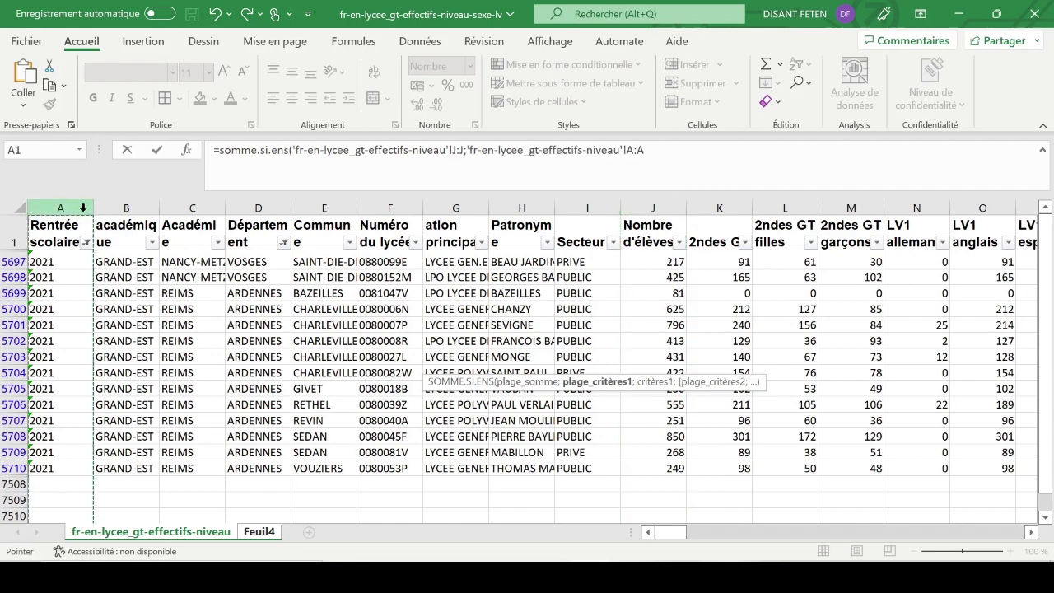
text(;2021)
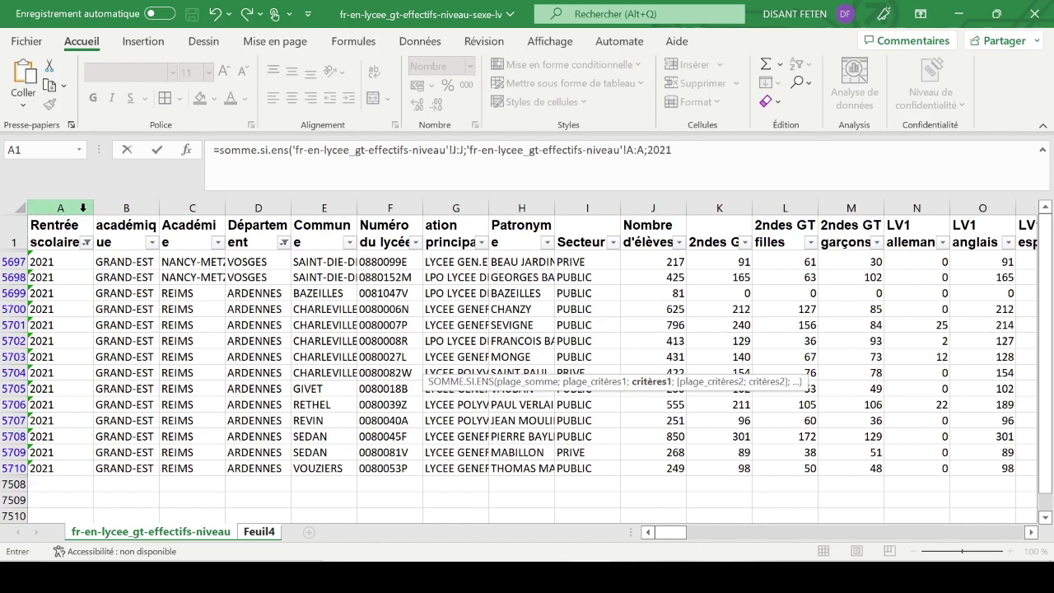
text(;)
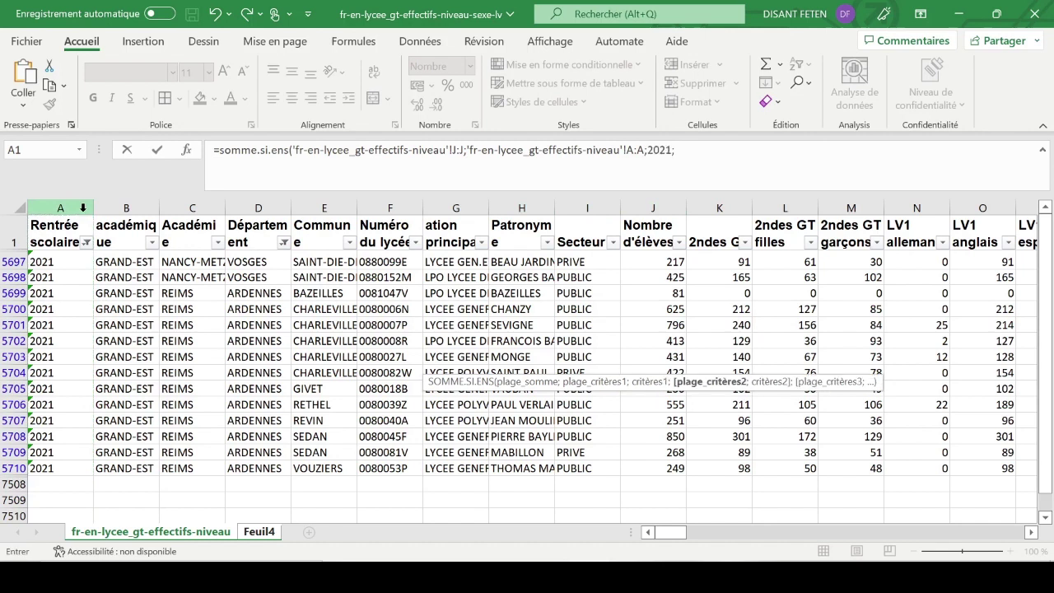
click(276, 201)
text(;)
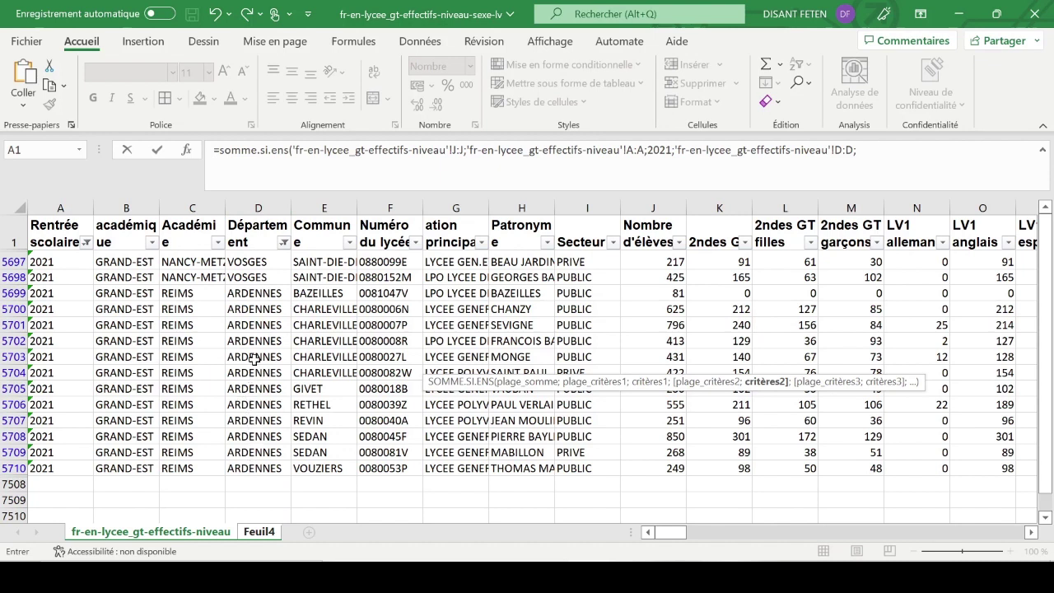
click(267, 454)
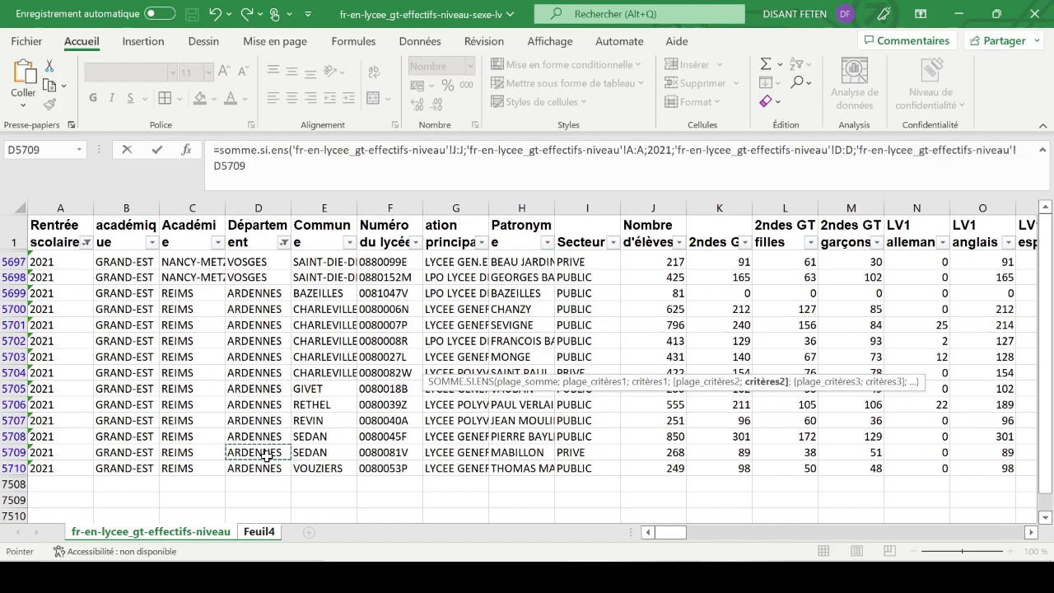
text())
key(Return)
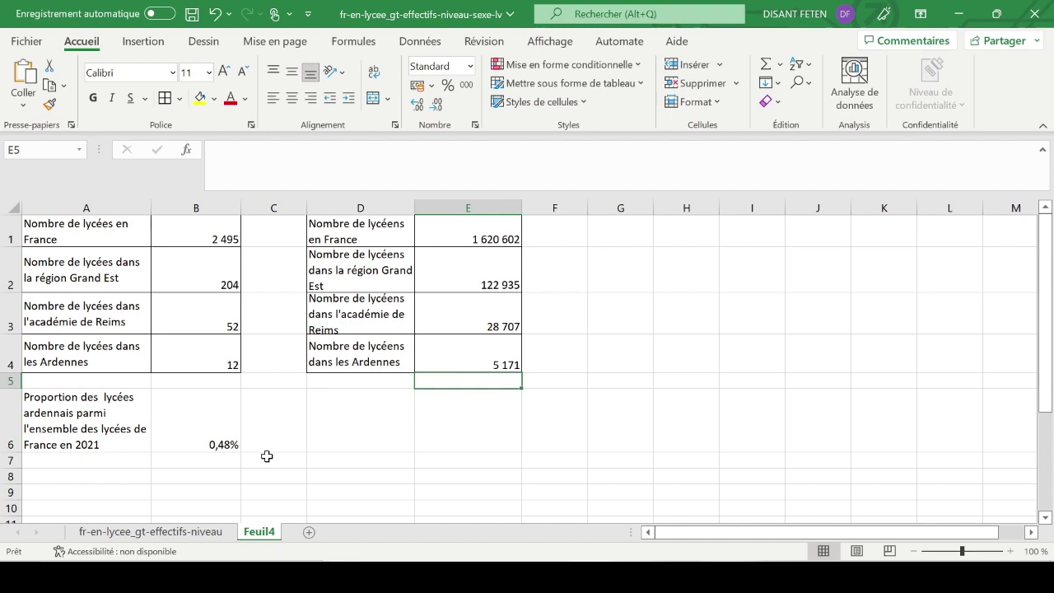
Step: Enter the label "Proportion des lycéens ardennais parmis l'emsemble des lycéens de France en 2021" in cell D6
click(86, 459)
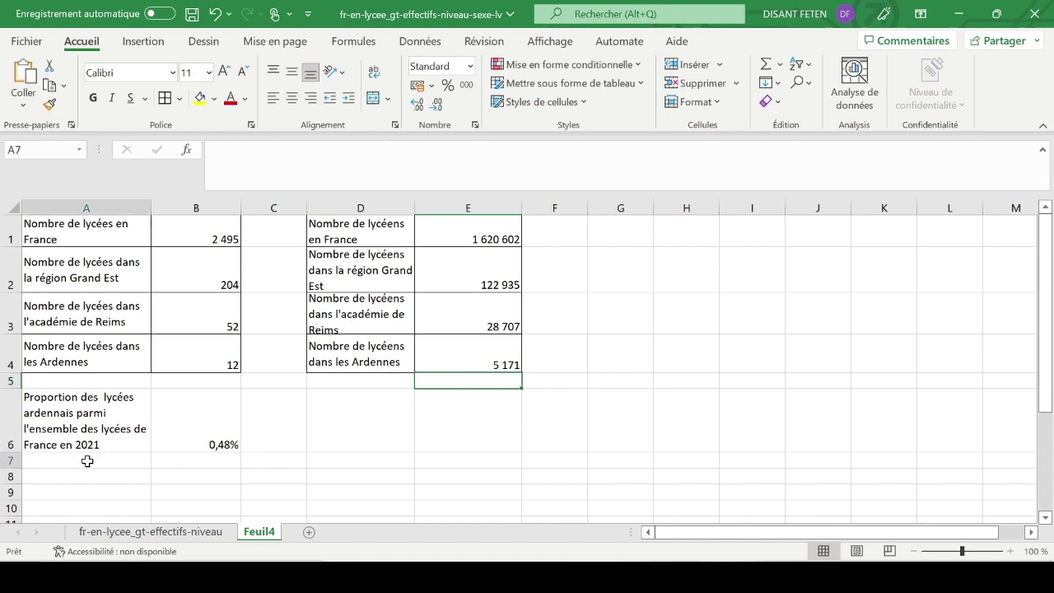
click(352, 430)
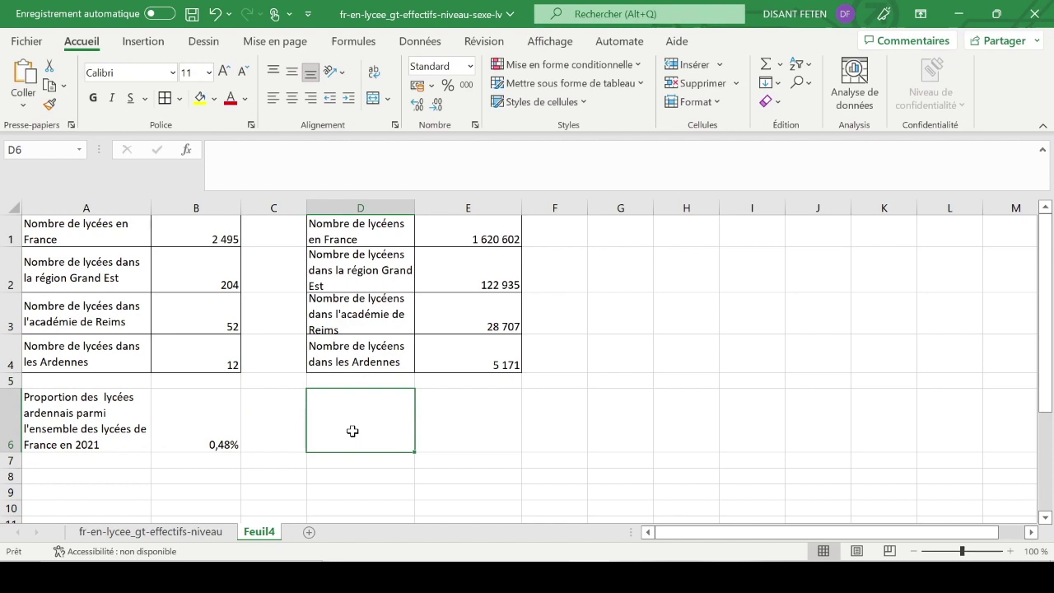
text(Proport)
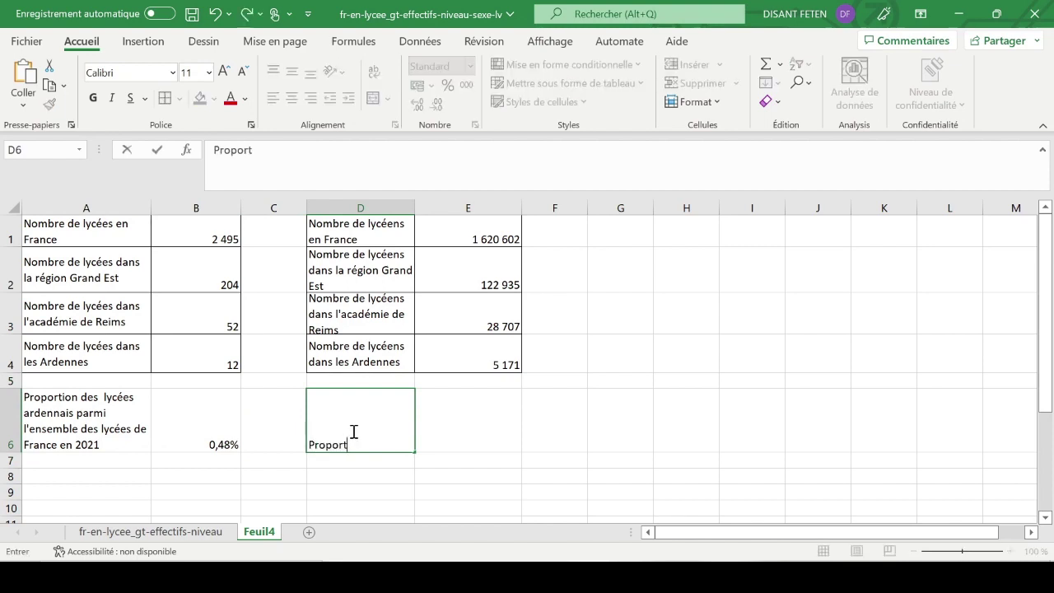
text(ion des lycéens a)
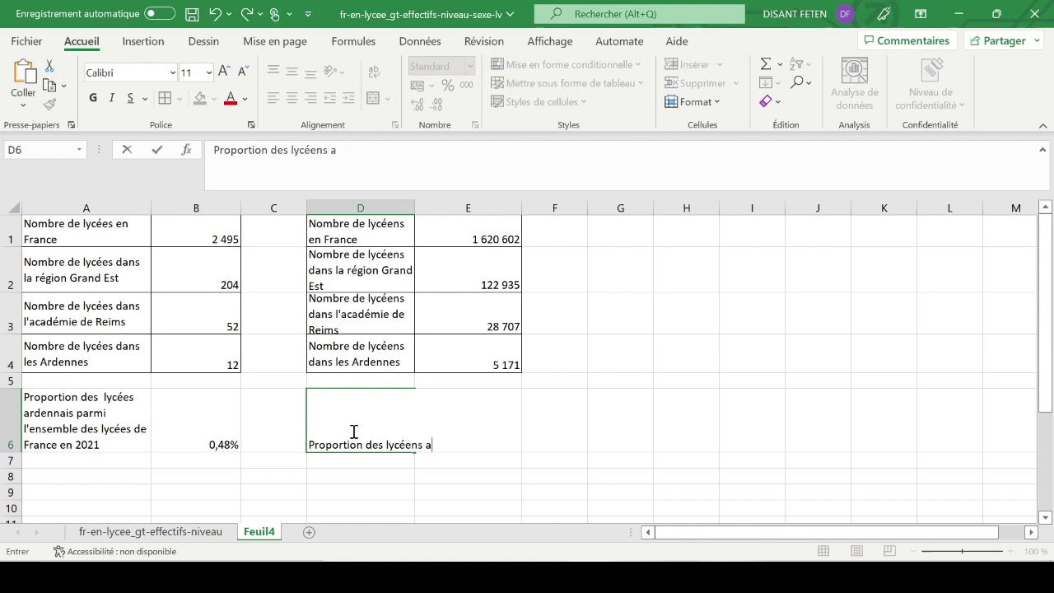
text(rdennais parm)
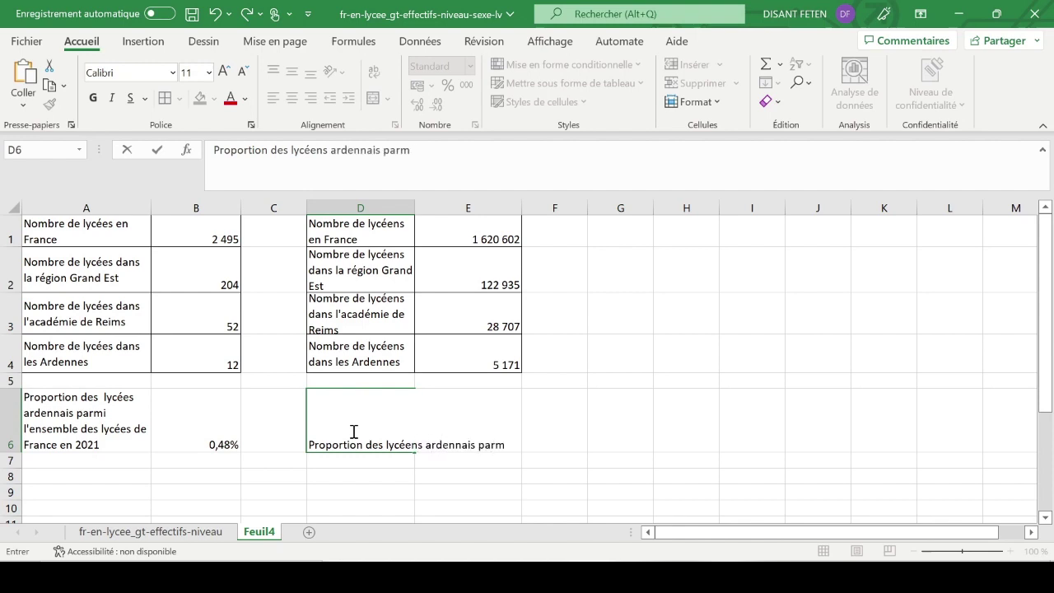
text(is l'emble)
key(BackSpace)
key(BackSpace)
key(BackSpace)
text(semble des)
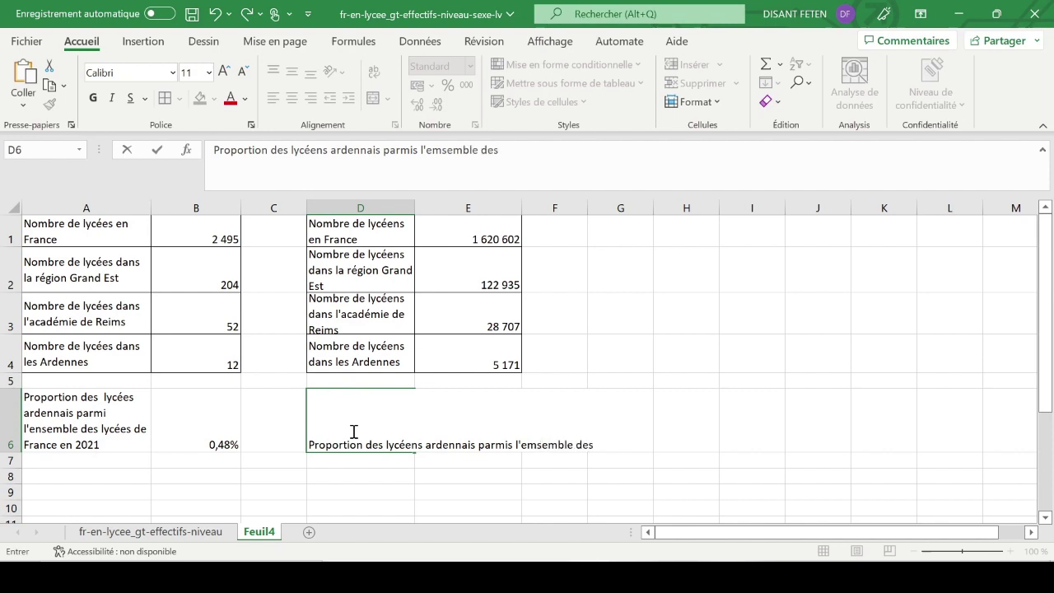
text( lycéens de )
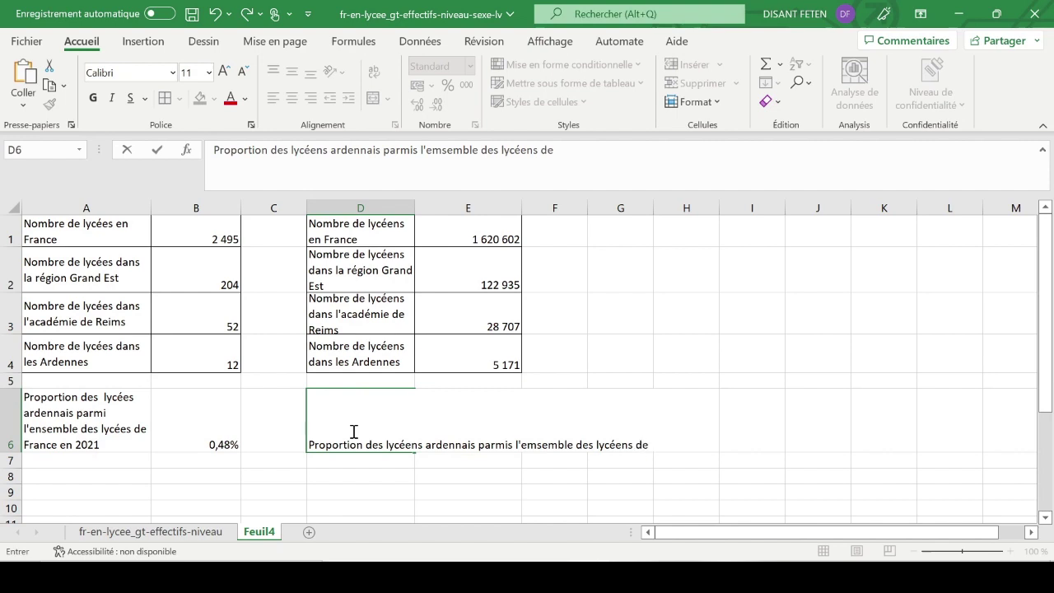
text(France en 2021)
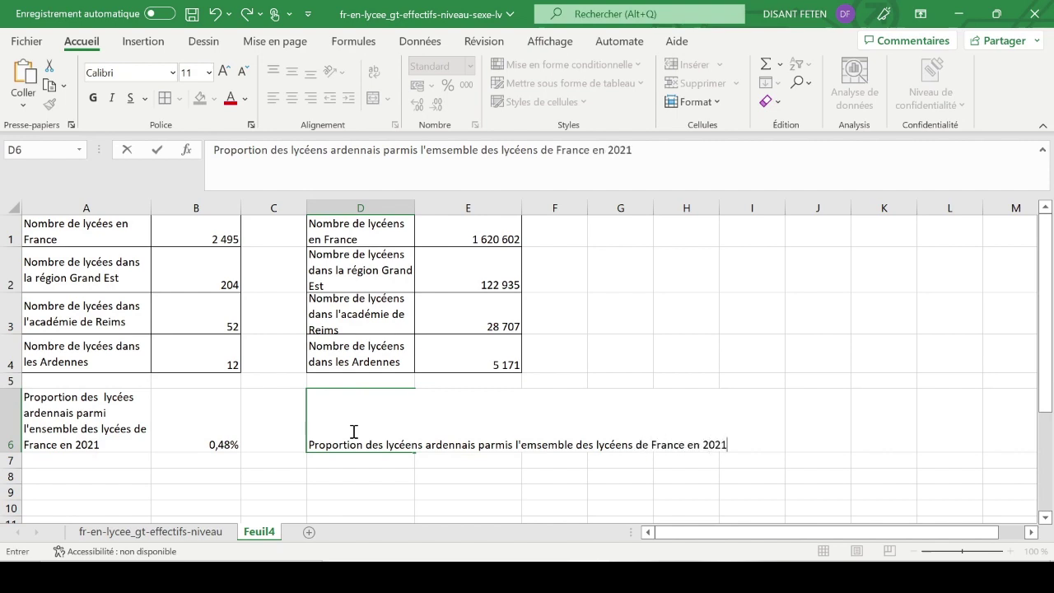
key(Return)
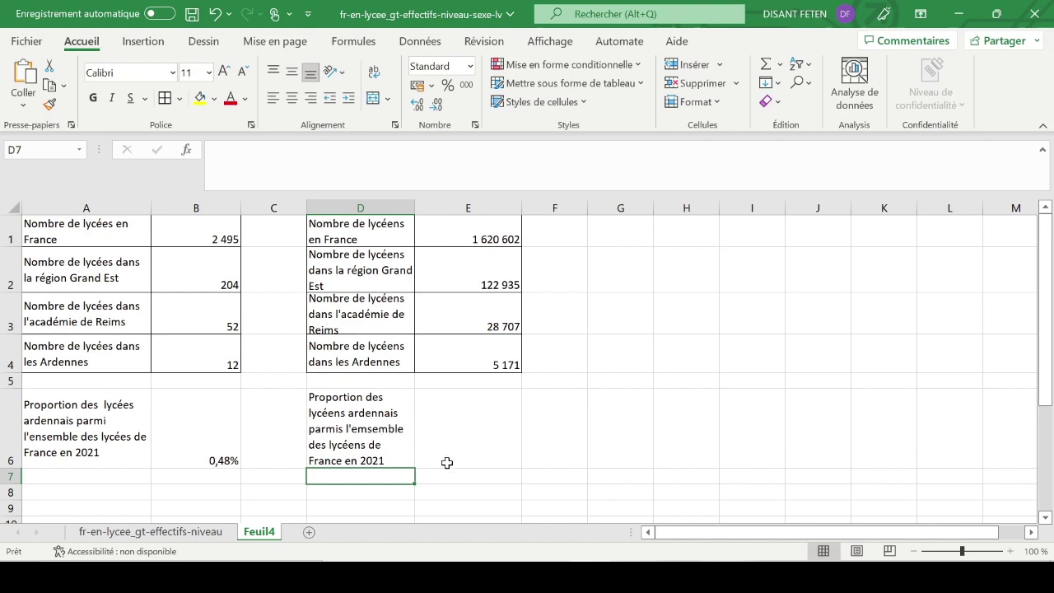
Step: Enter the formula =E4/E1 in cell E6 to divide the Ardennes lycéen count by the France count
click(495, 428)
text(=)
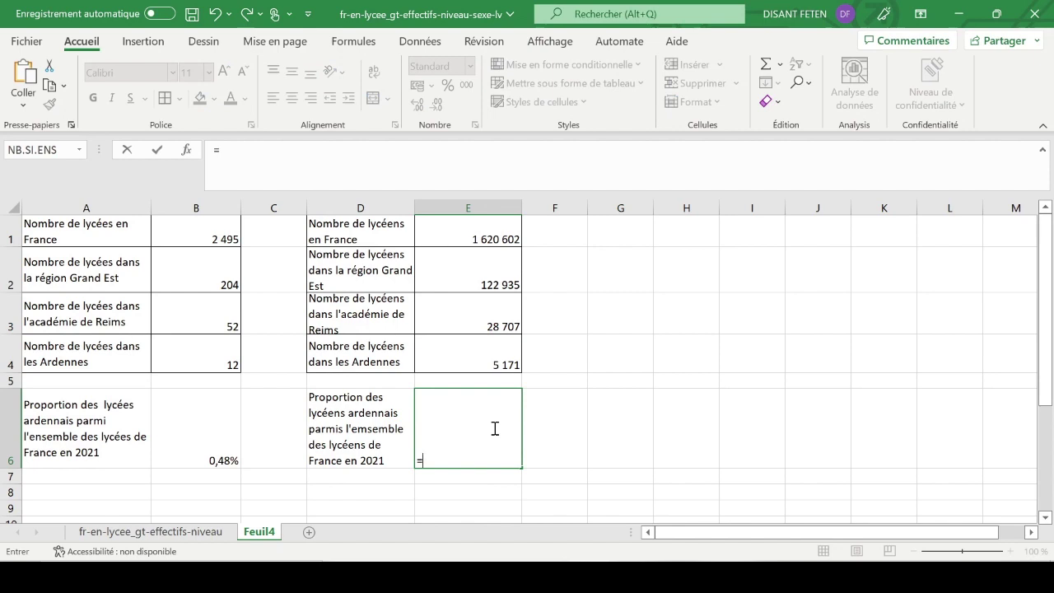
click(484, 353)
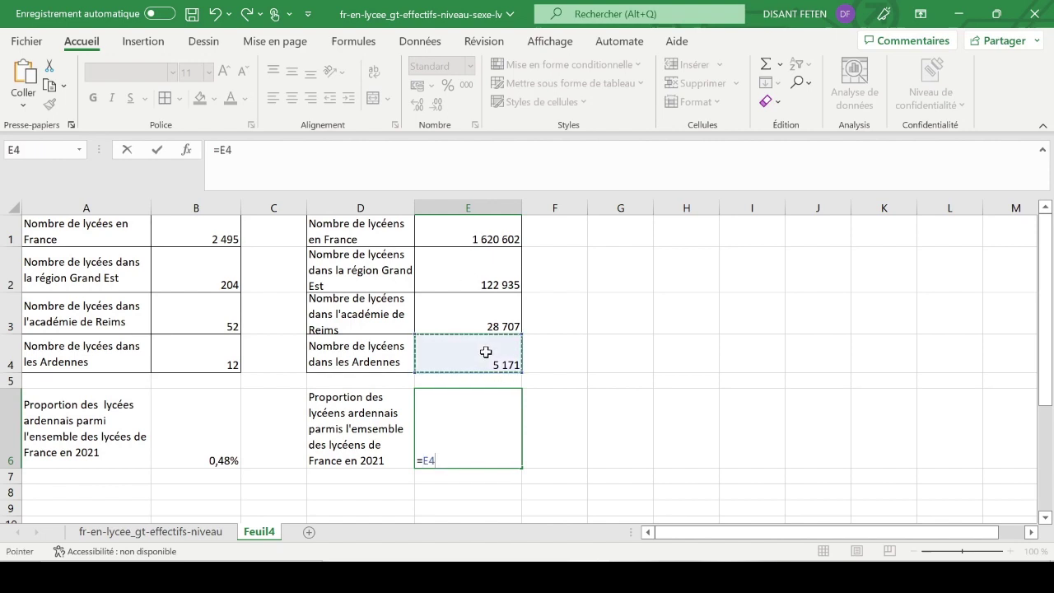
text(/)
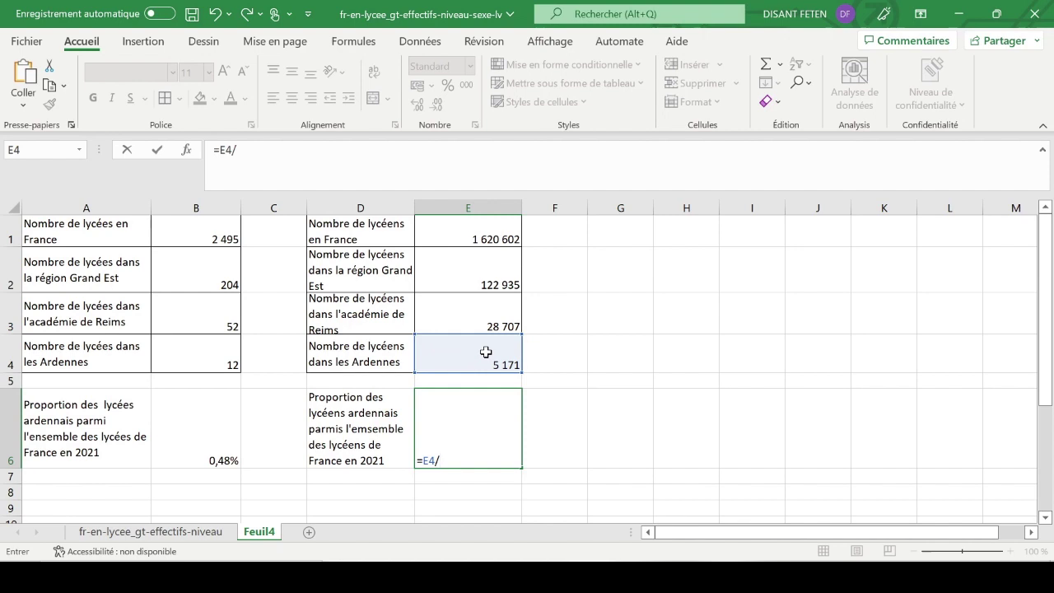
click(464, 235)
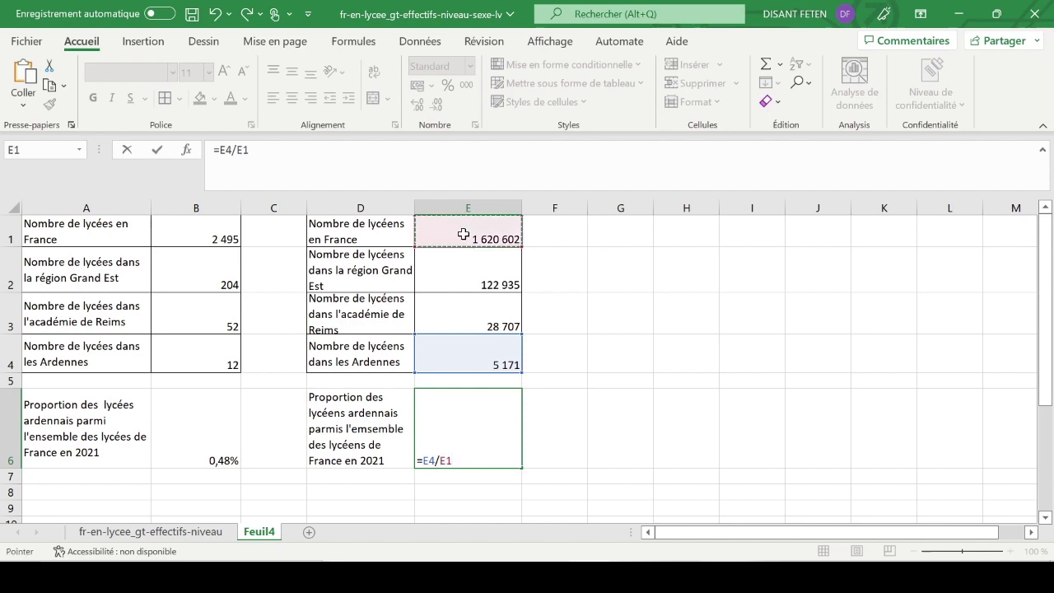
key(Return)
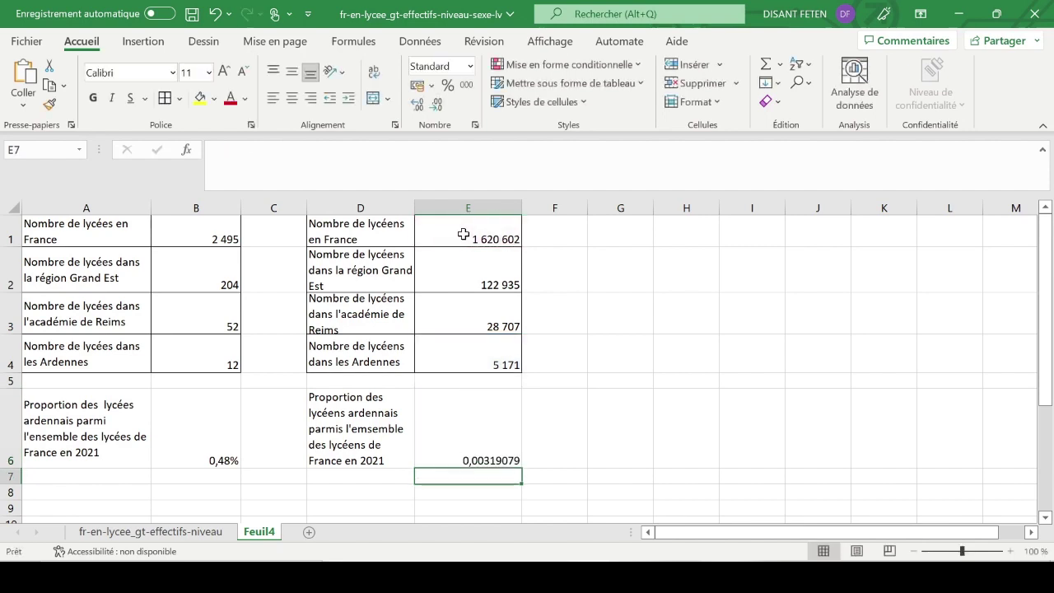
Step: Format the proportion of Ardennes lycéens in cell E6 as Pourcentage
click(482, 443)
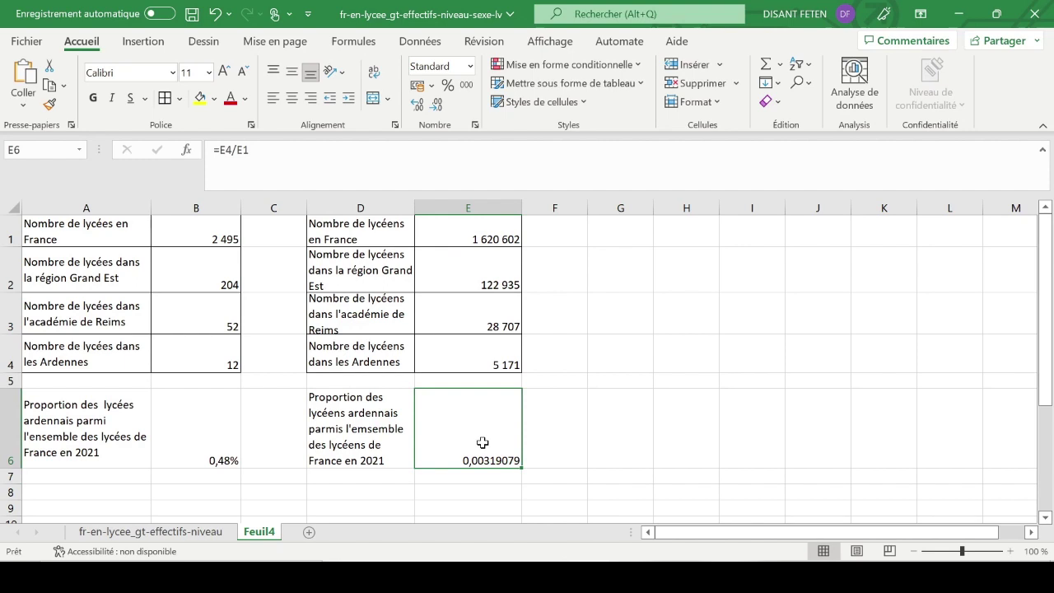
click(470, 66)
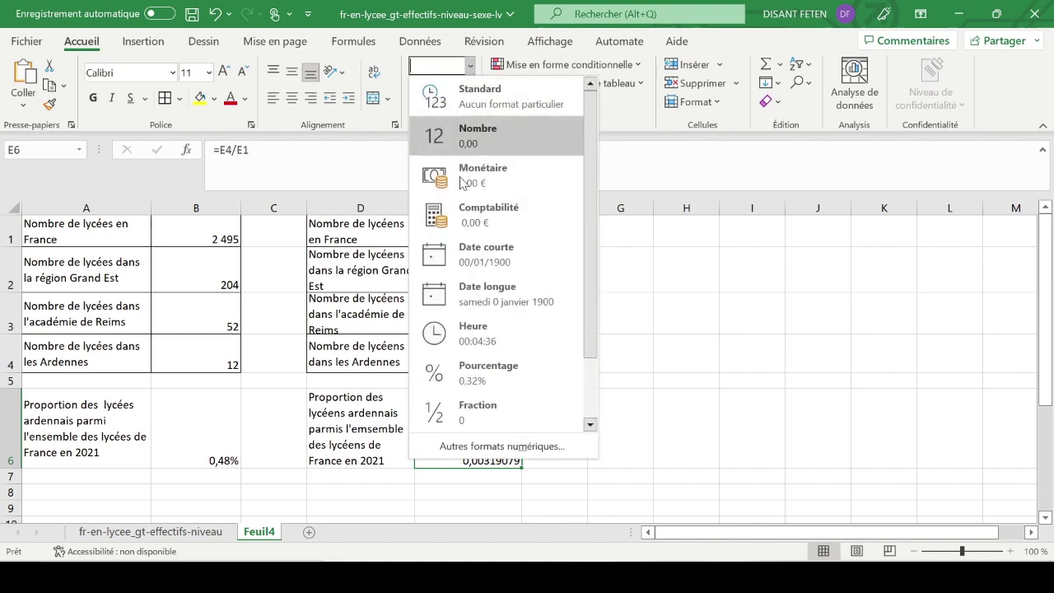
click(508, 372)
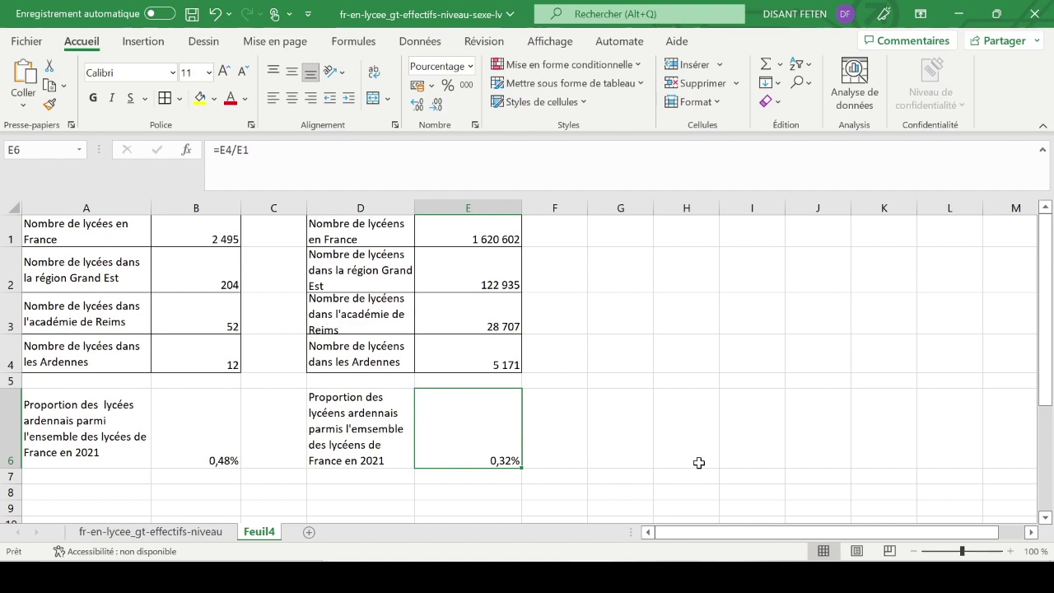